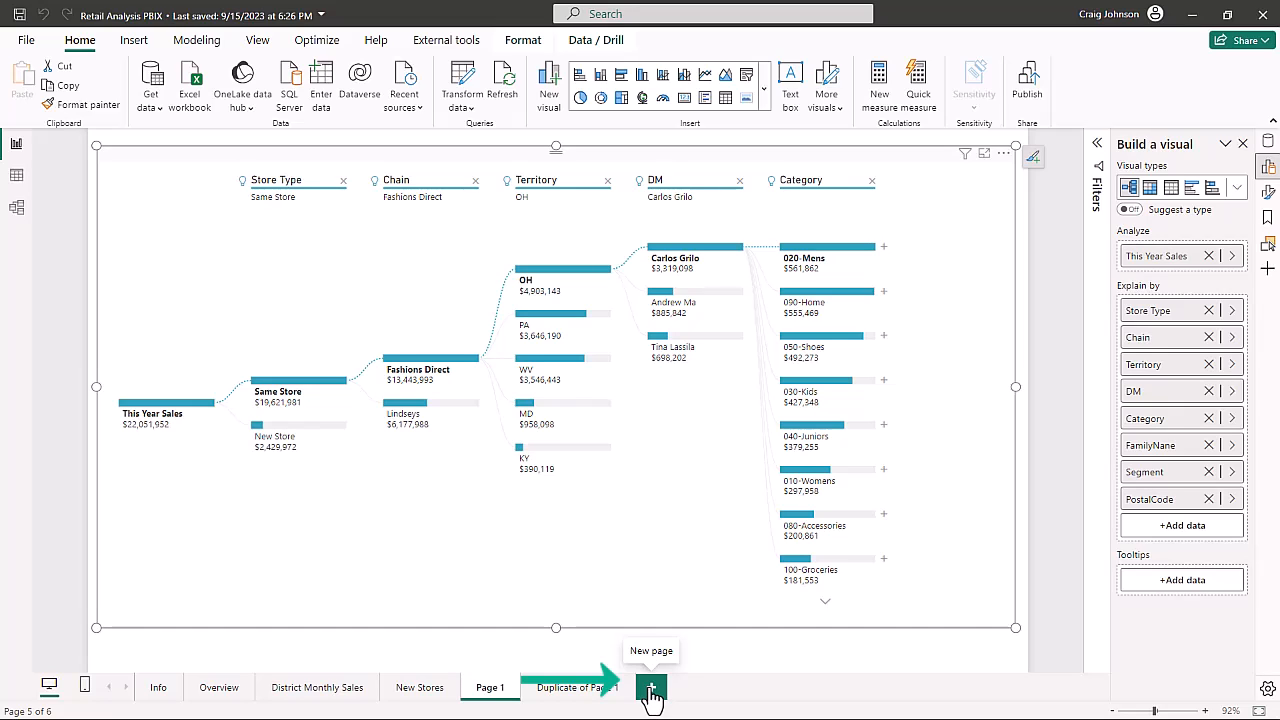
Add a new report page, insert a decomposition tree visual and enlarge it to fill the canvas.
left_click(651, 688)
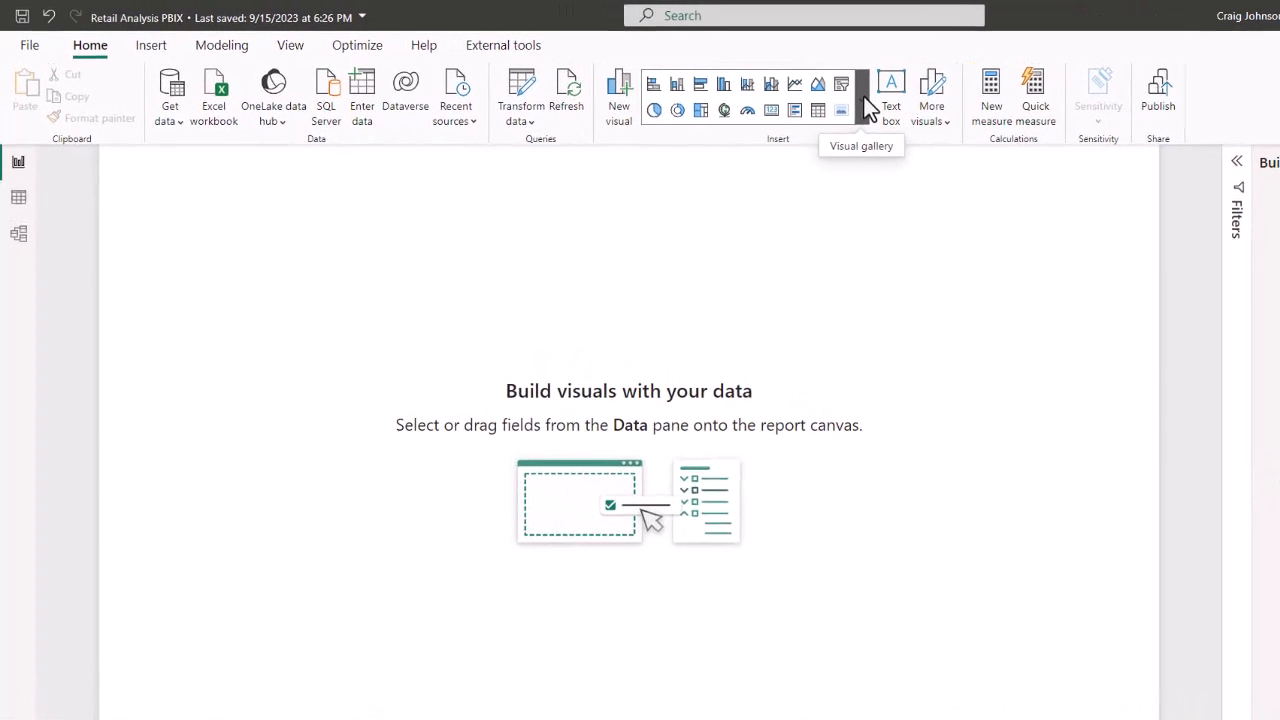
left_click(864, 99)
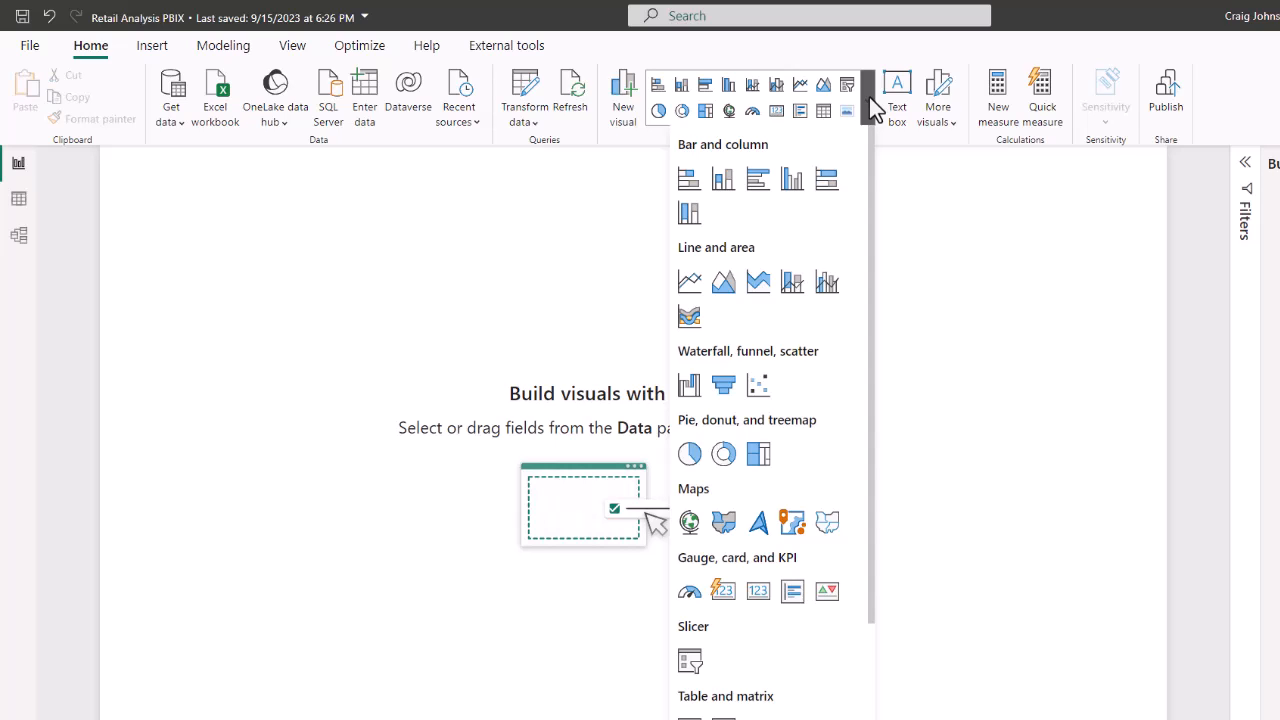
left_click_drag(870, 525, 860, 609)
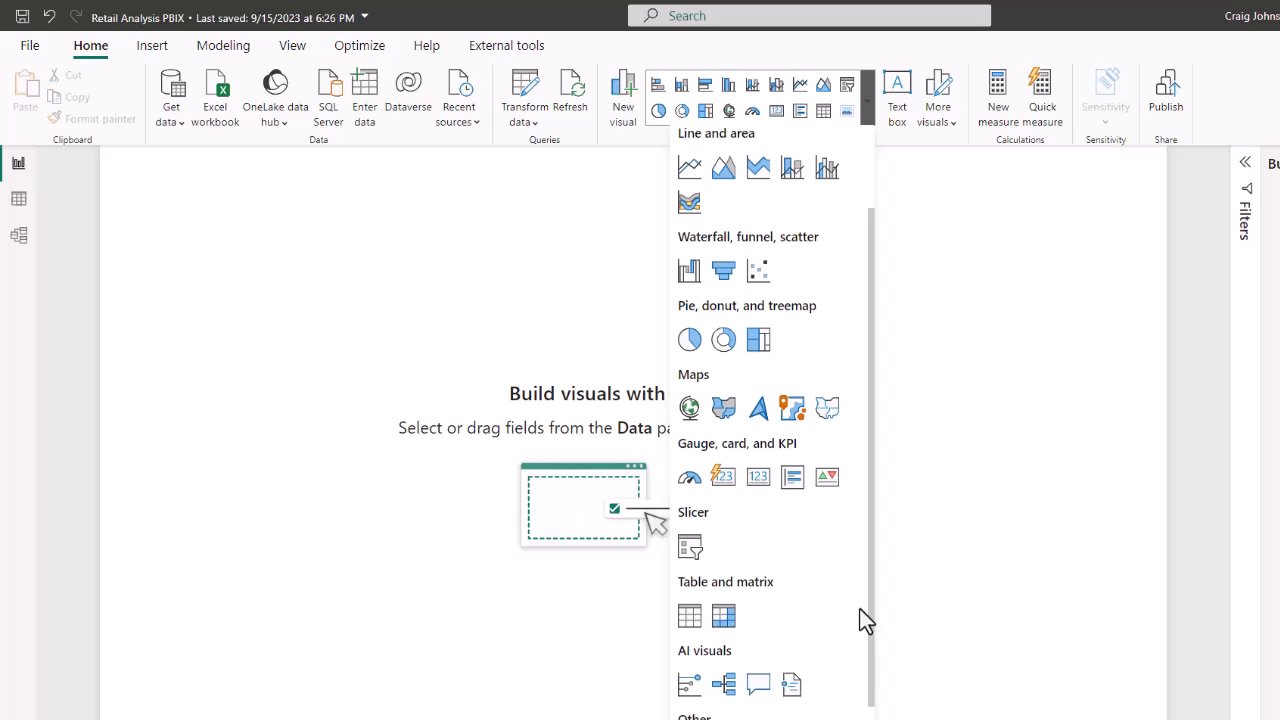
left_click(723, 686)
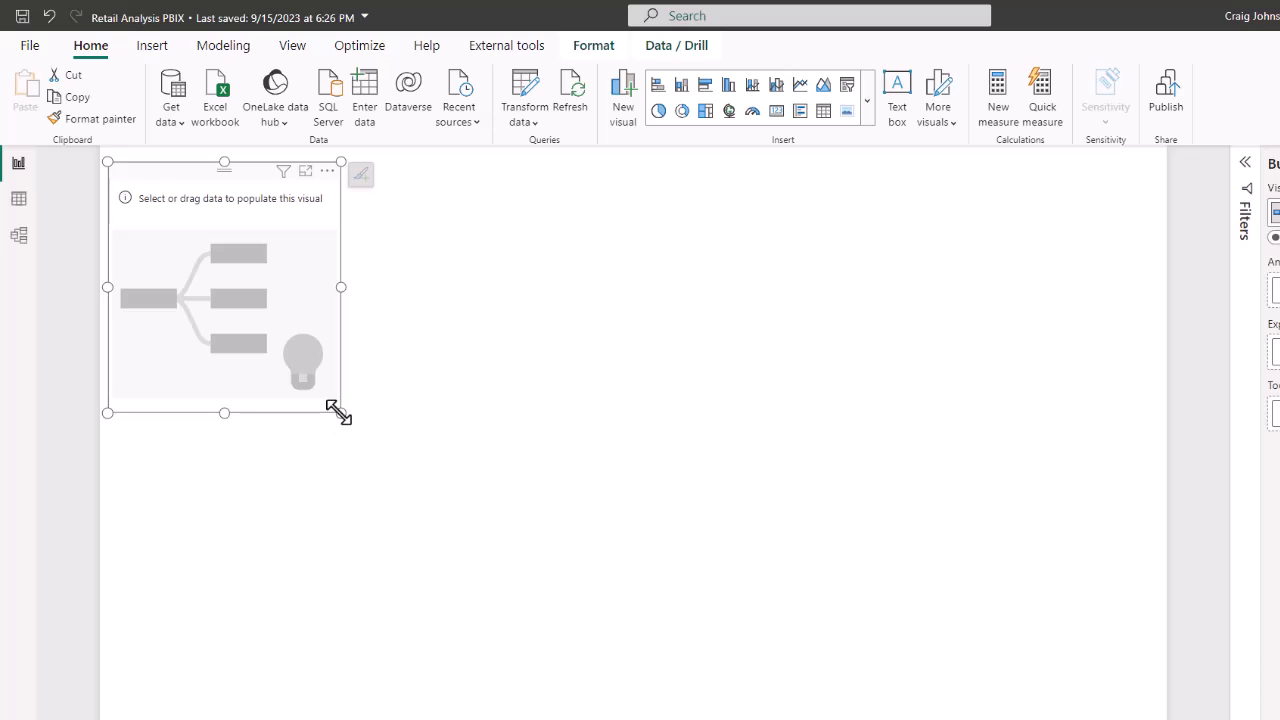
left_click_drag(338, 412, 1130, 719)
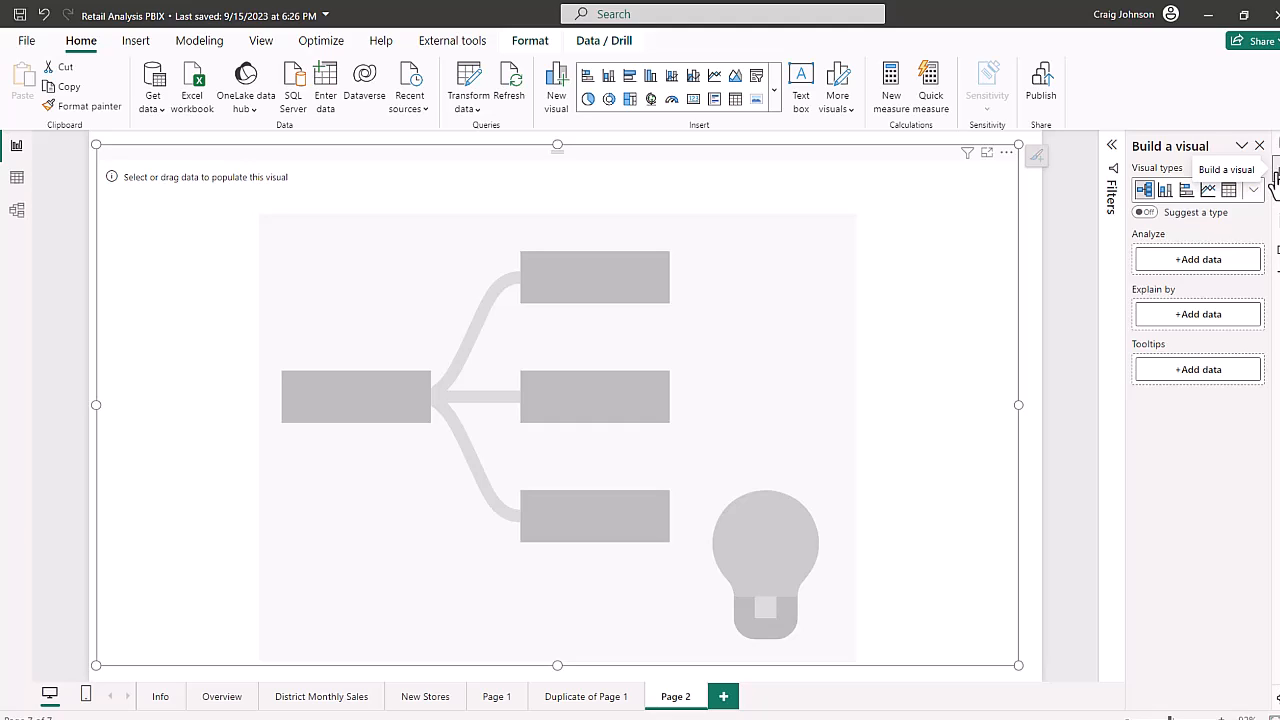
Set the decomposition tree to analyze the This Year Sales measure from the Sales table.
left_click(1195, 265)
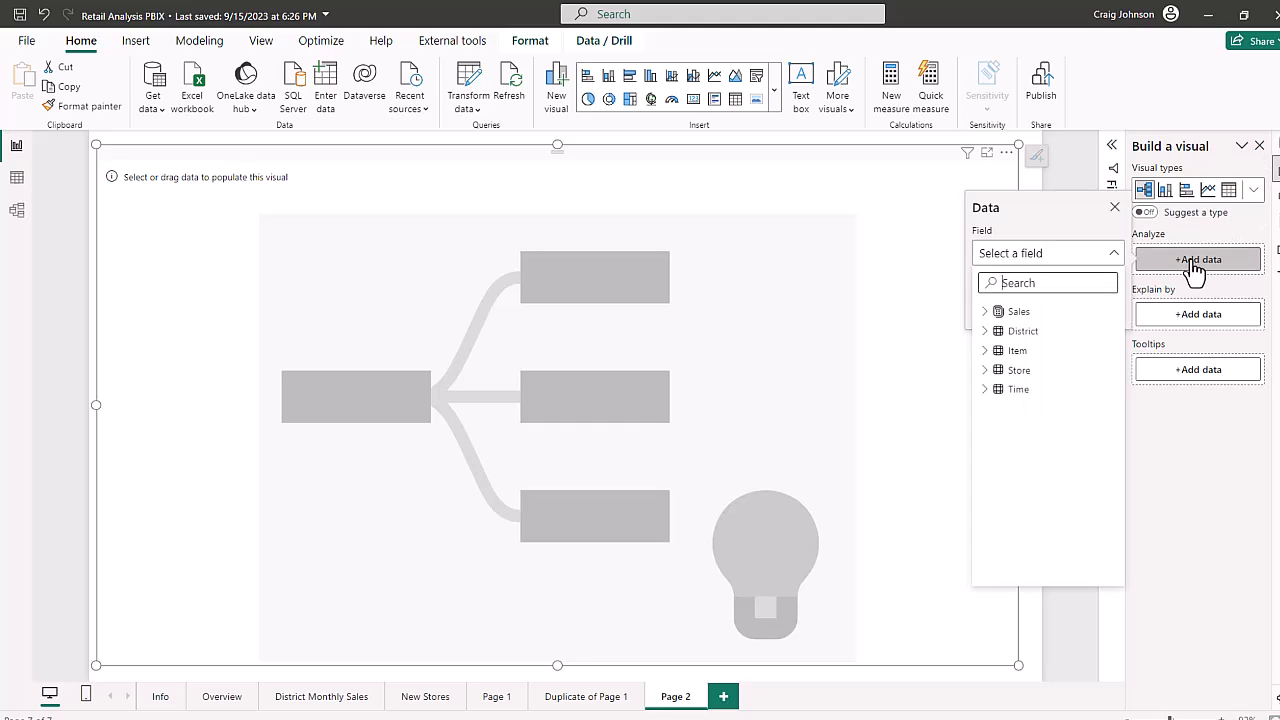
left_click(985, 312)
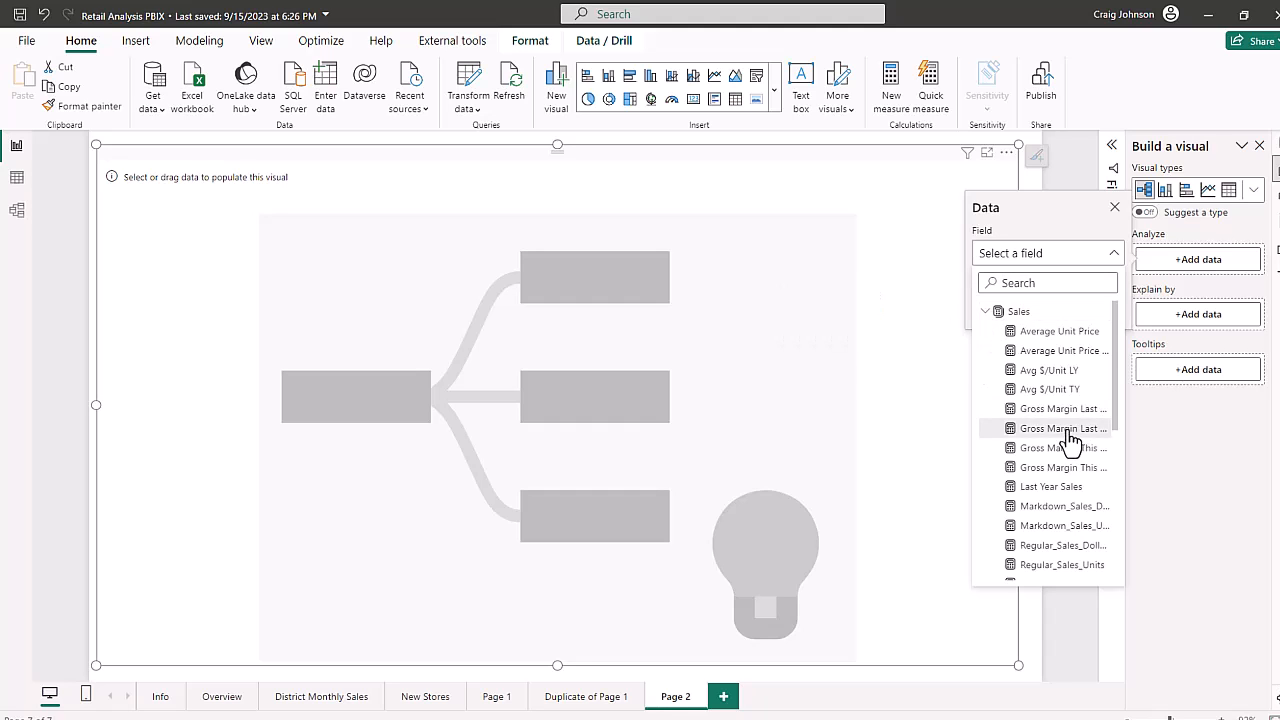
scroll(1066, 430, "down", 5)
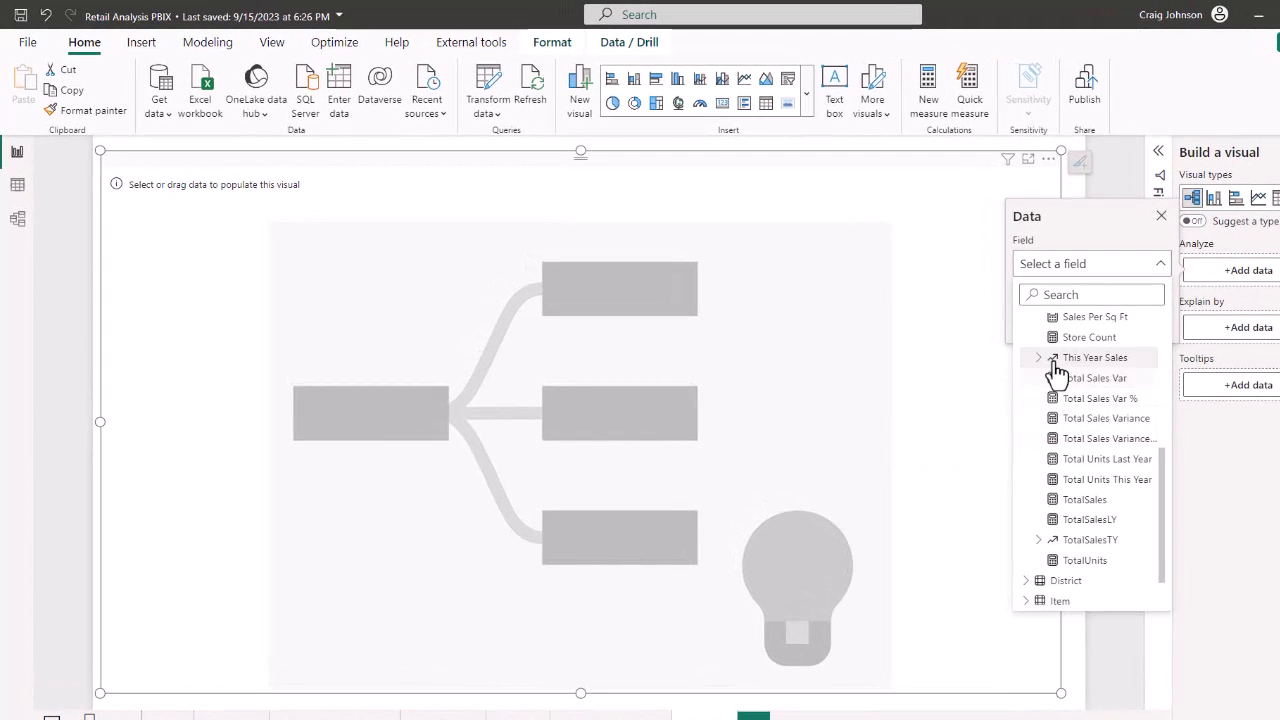
left_click(1038, 362)
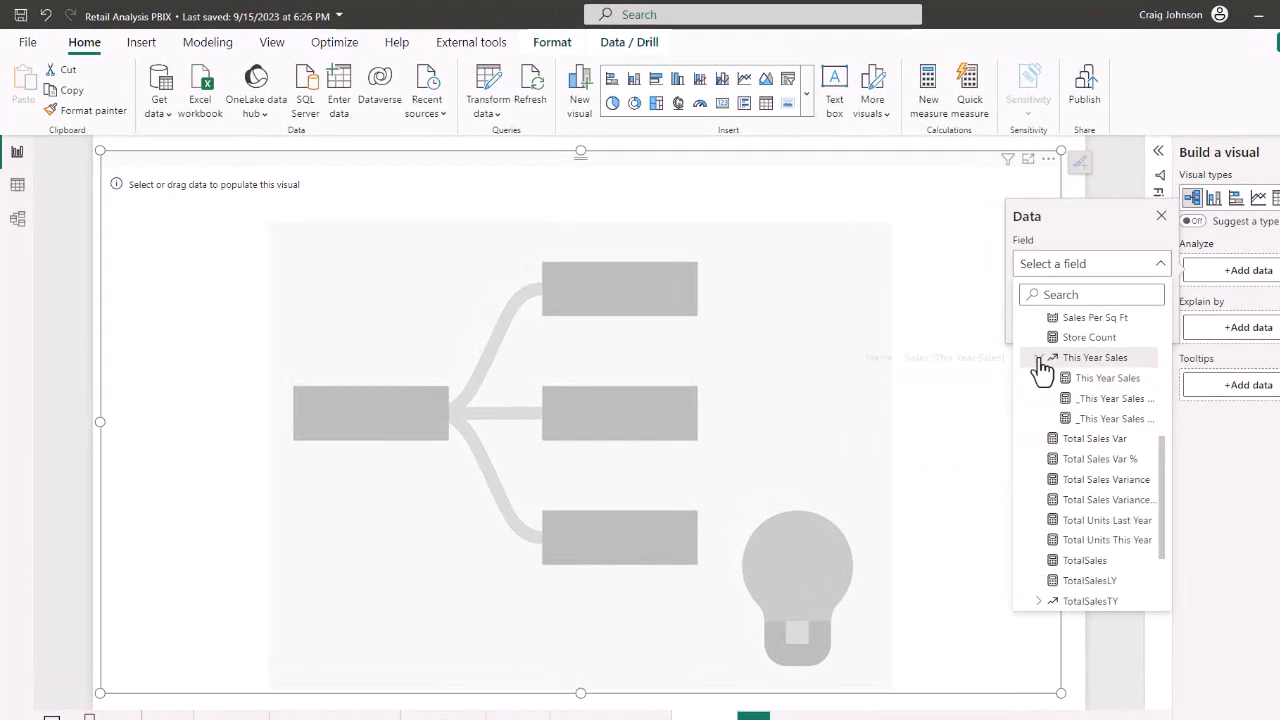
left_click(1105, 381)
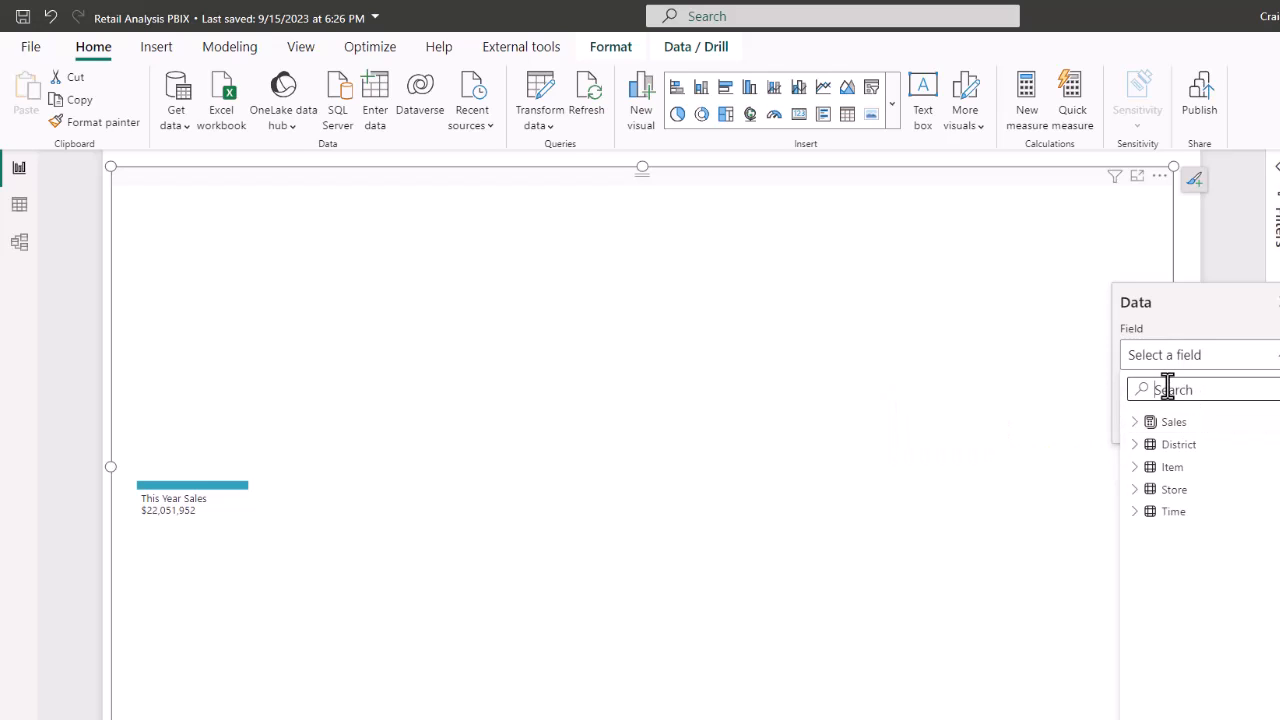
Add DM from the District table and Category from the Item table as Explain by fields.
type("d")
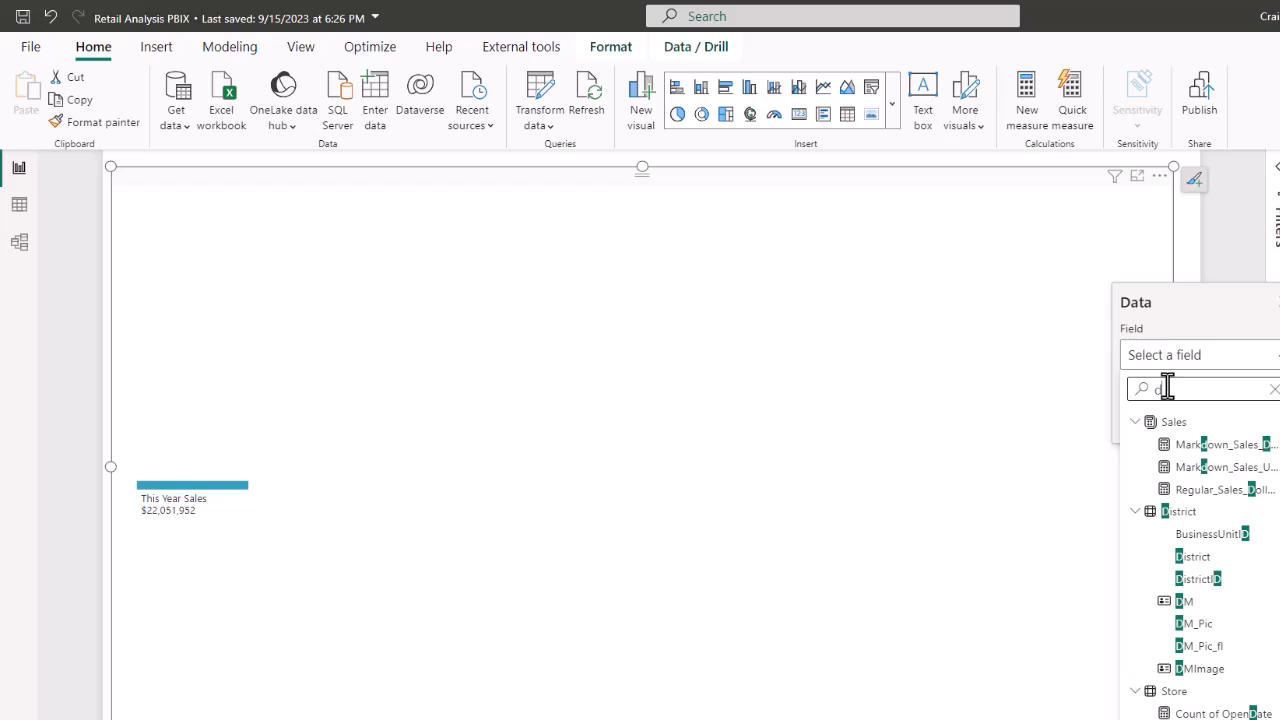
type("m")
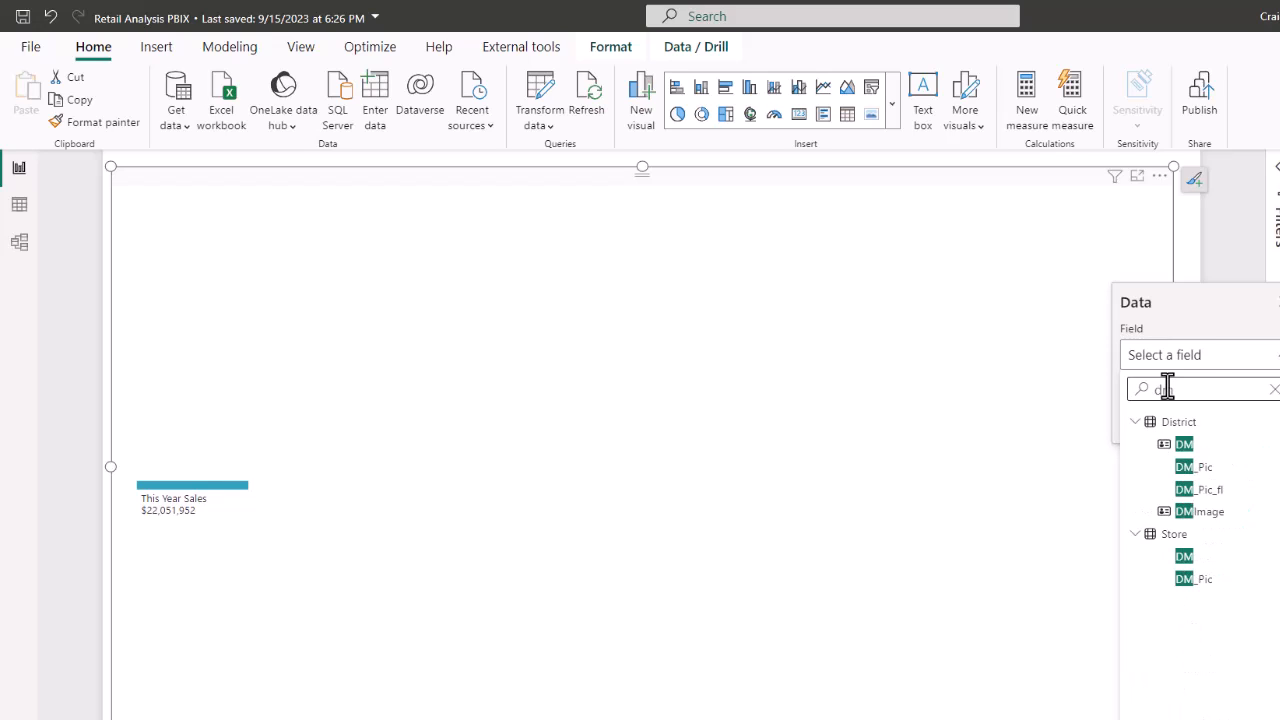
left_click(1196, 446)
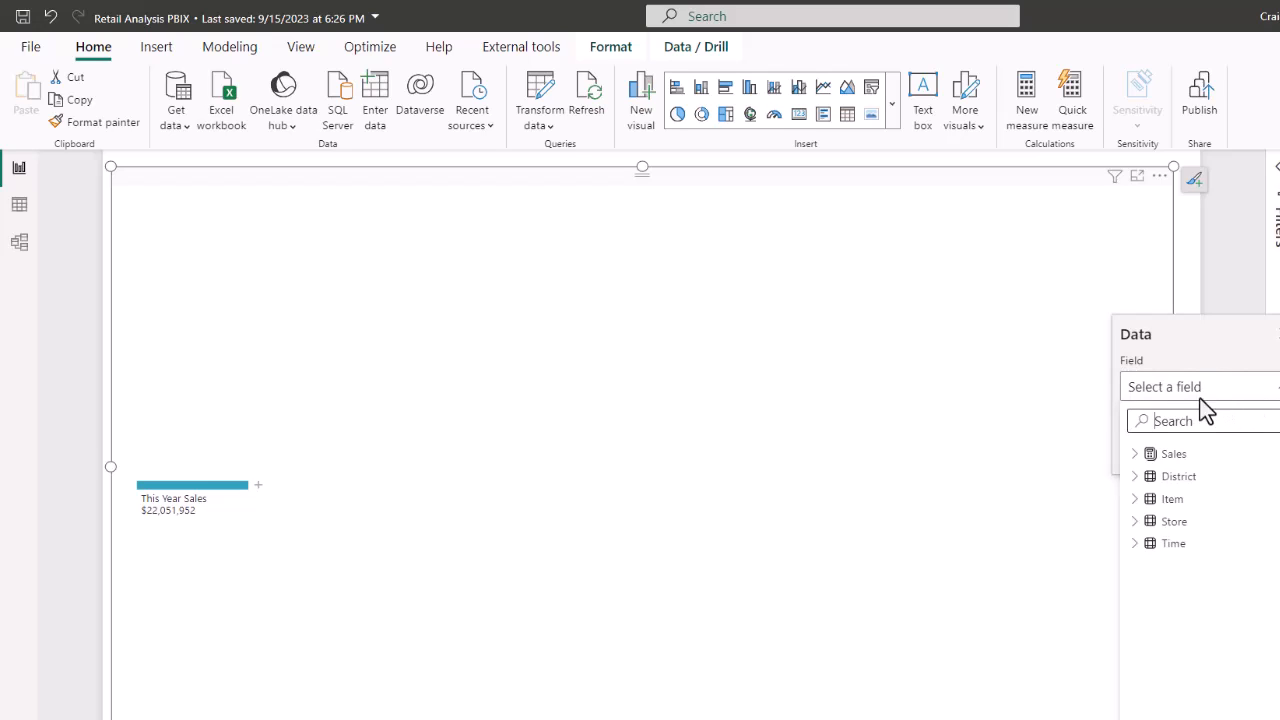
type("cat")
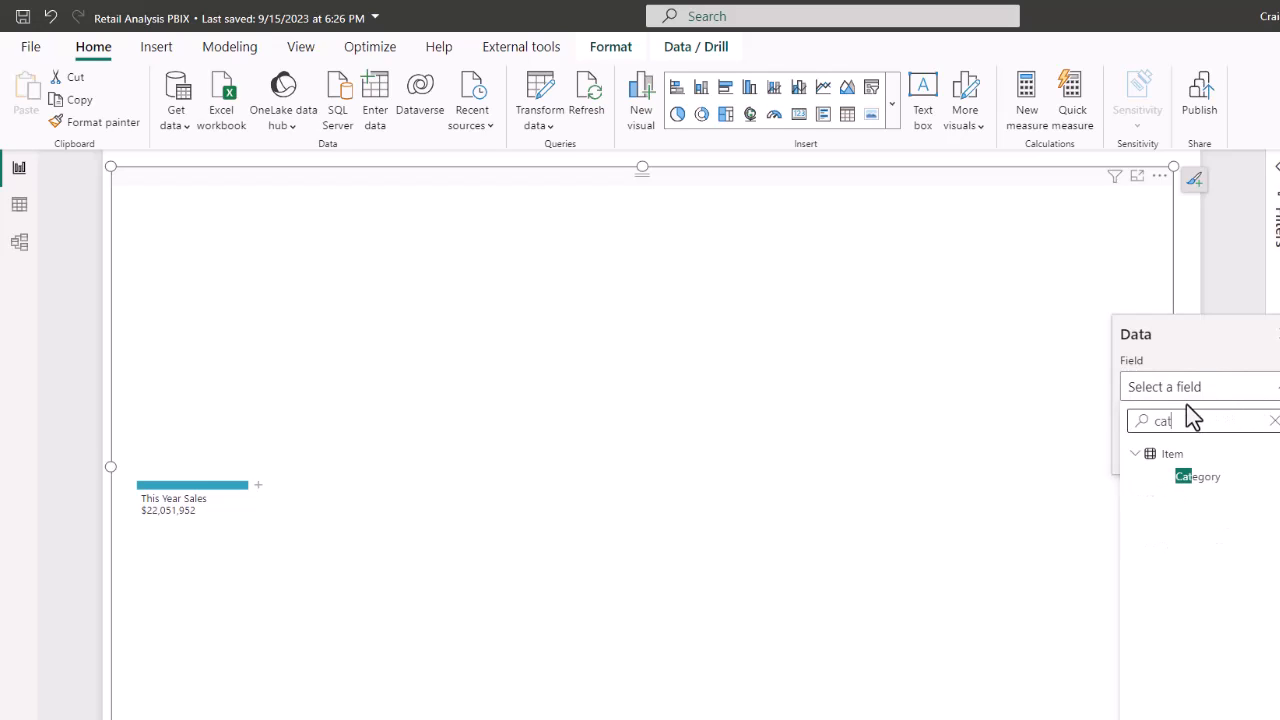
left_click(1218, 482)
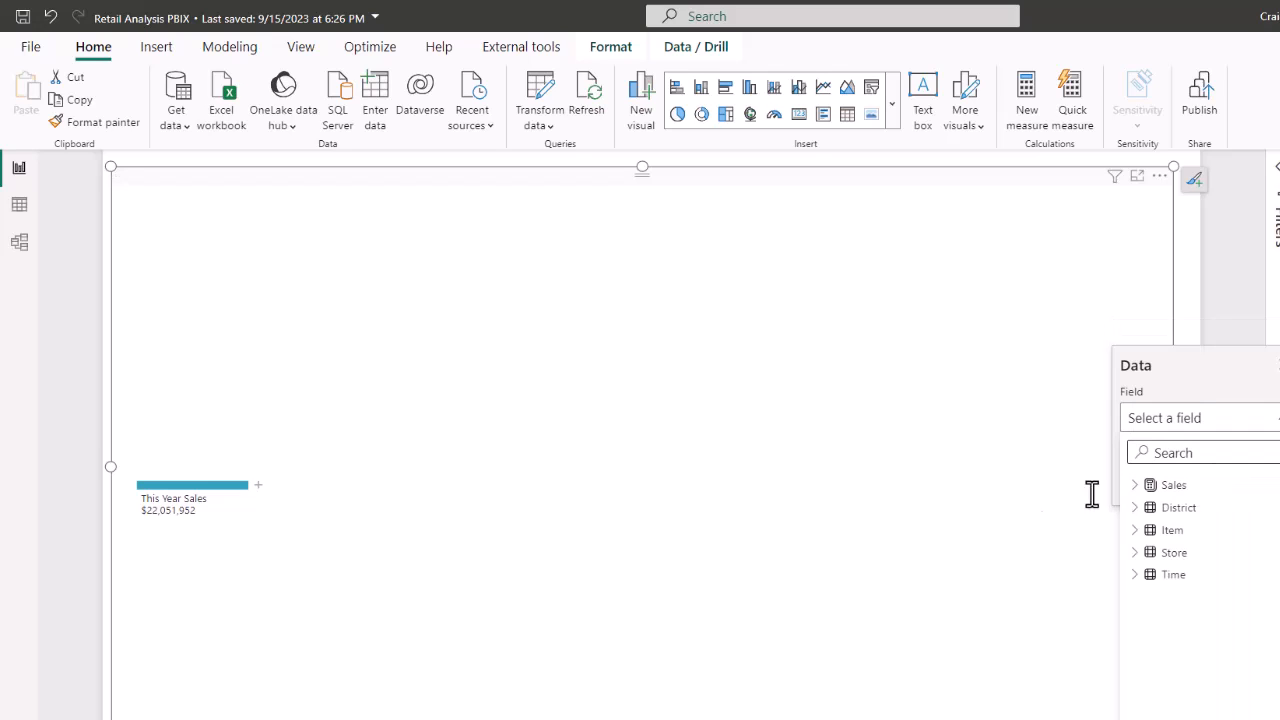
Add FamilyNane and Segment from the Item table to the Explain by fields.
left_click(1165, 452)
type("famil")
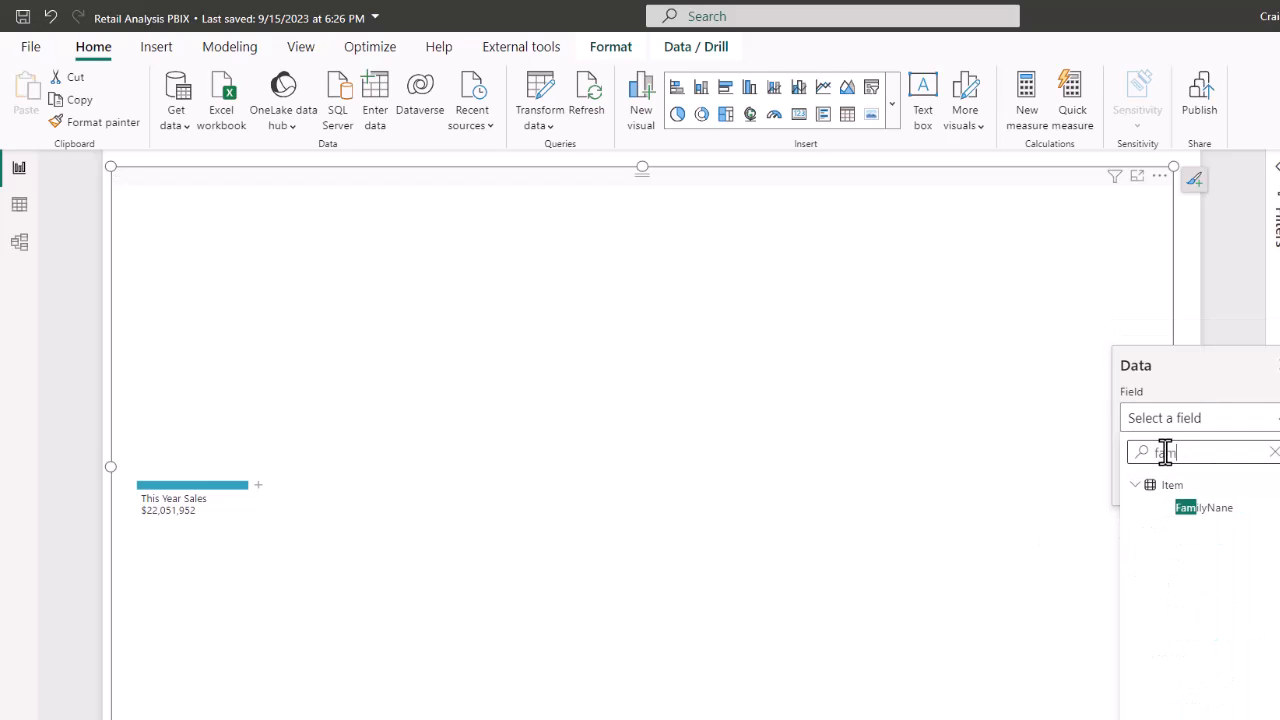
left_click(1214, 509)
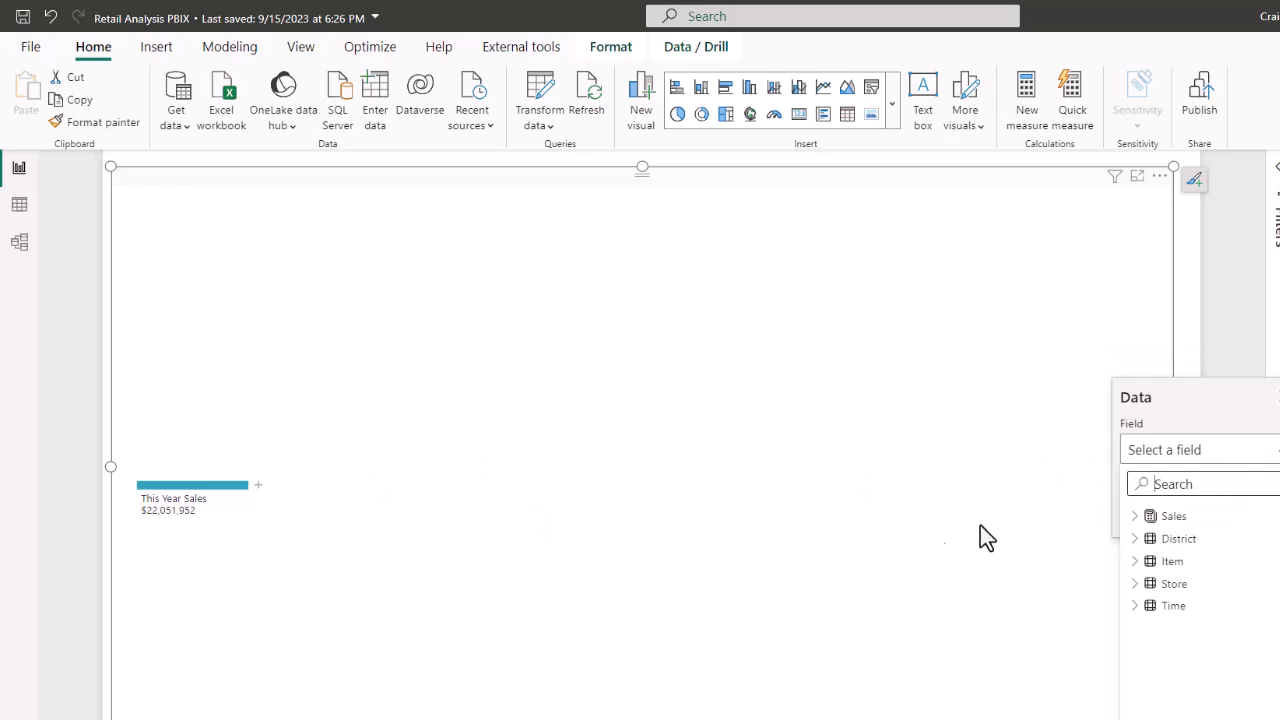
left_click(1160, 478)
type("seg")
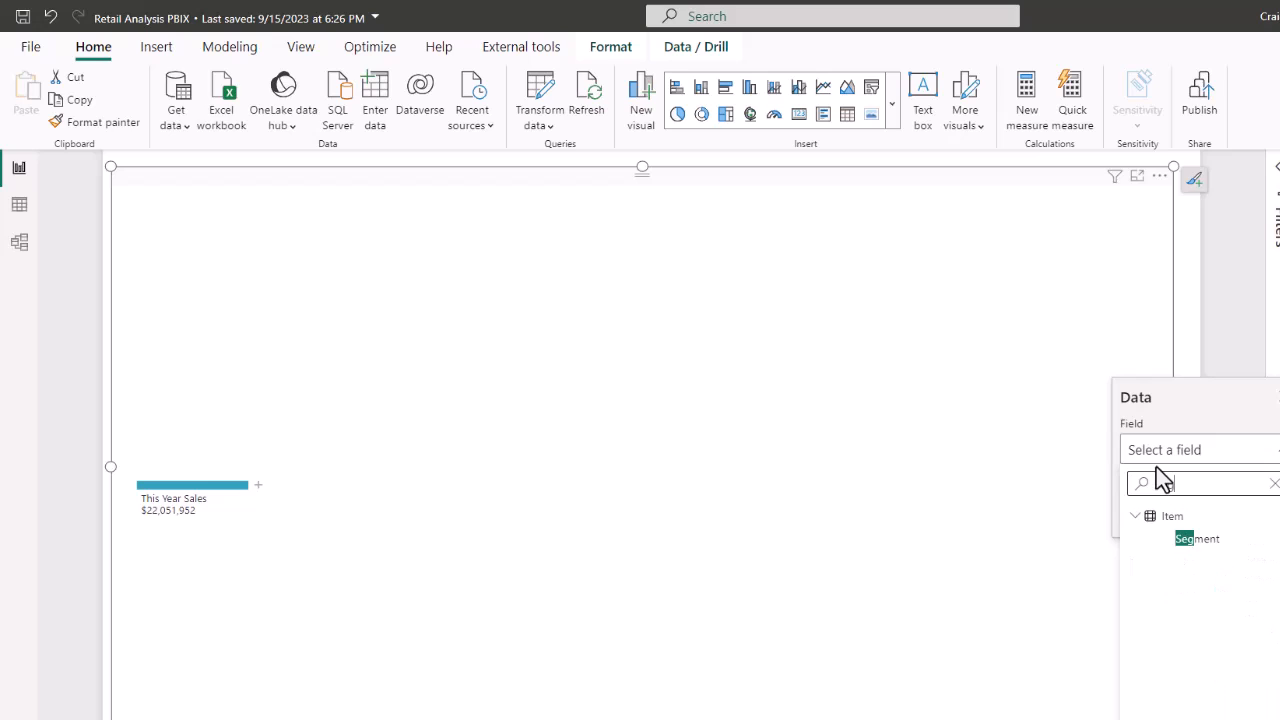
left_click(1192, 545)
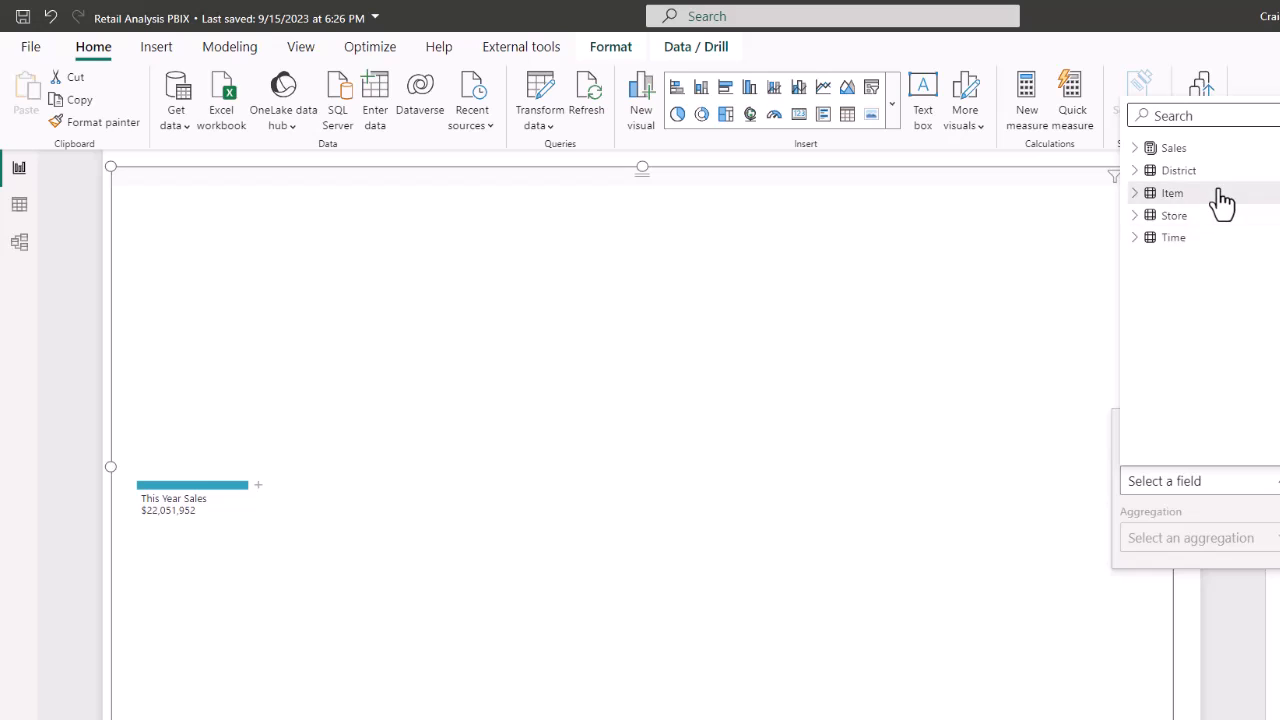
Add Chain and PostalCode from the Store table to the Explain by fields.
type("chain")
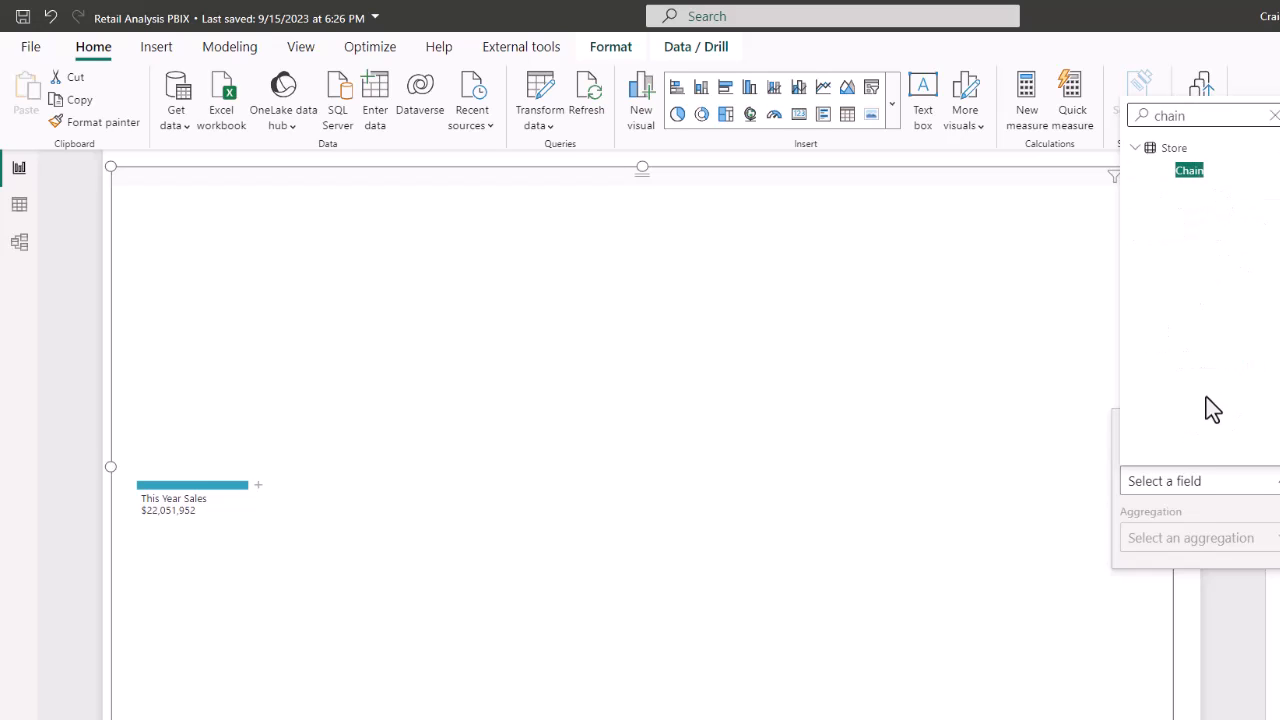
left_click(1189, 171)
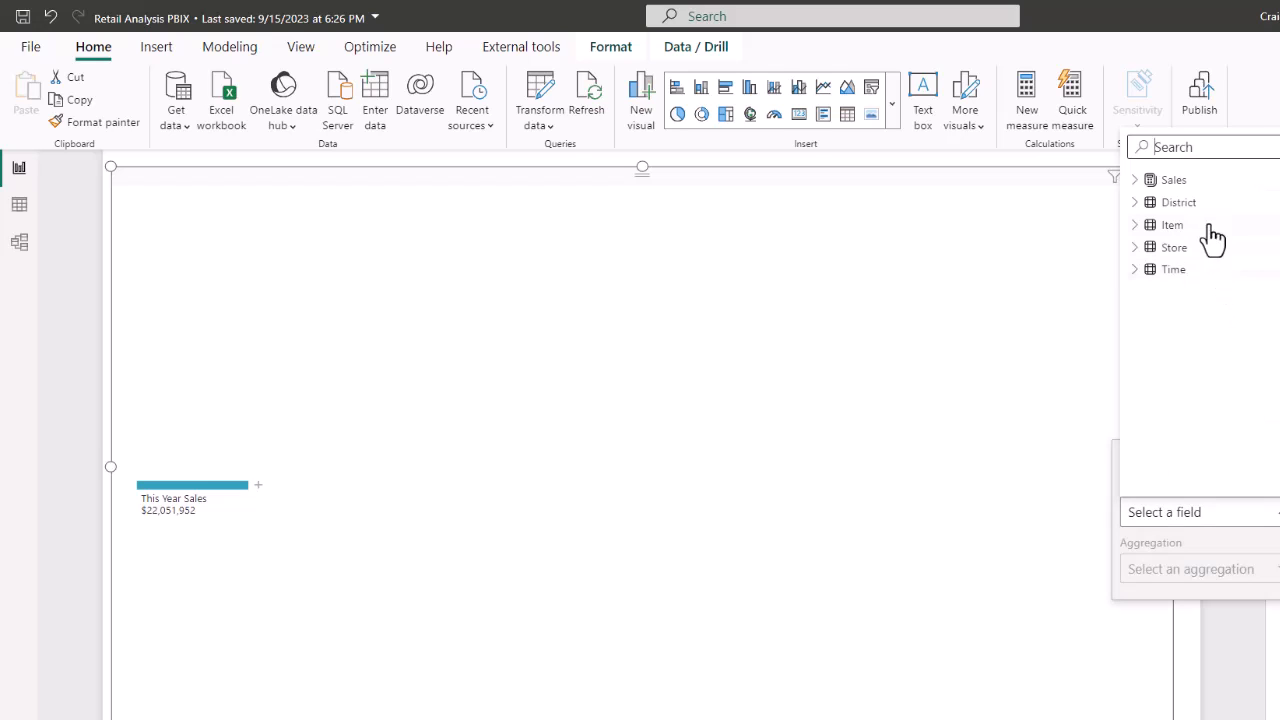
type("posta")
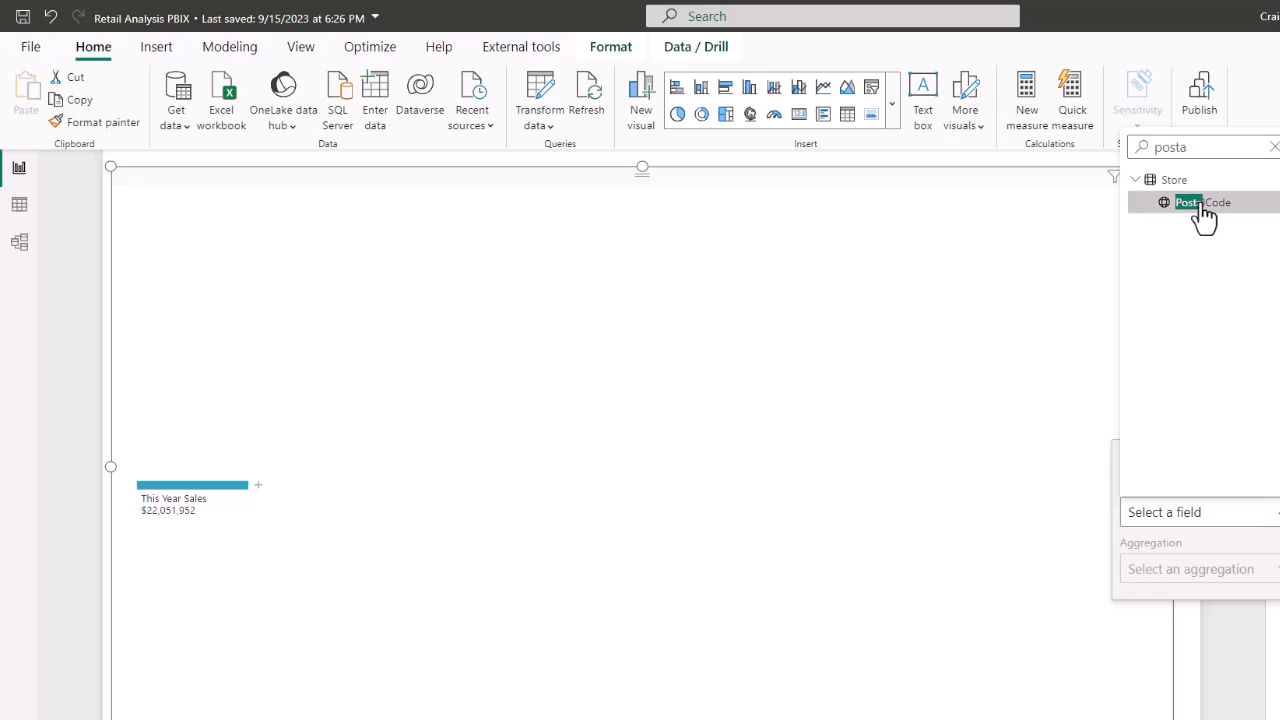
left_click(1200, 210)
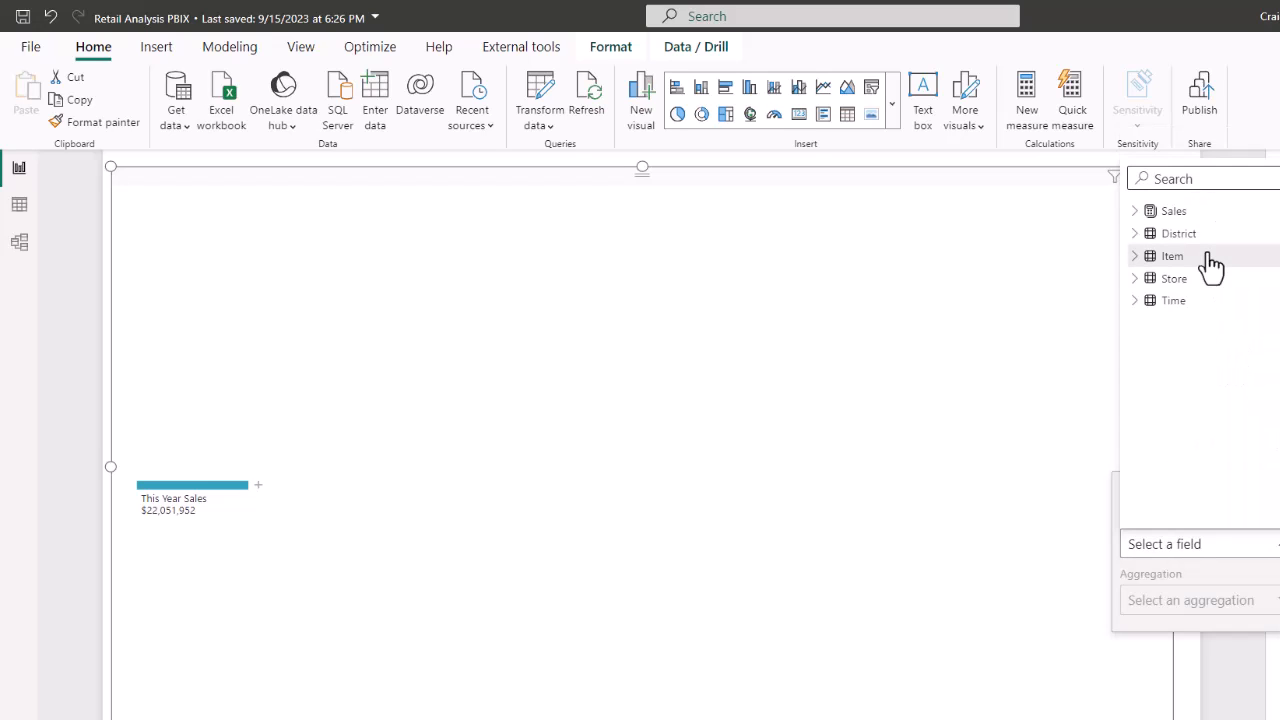
Add Store Type and Territory from the Store table to the Explain by fields.
type("store")
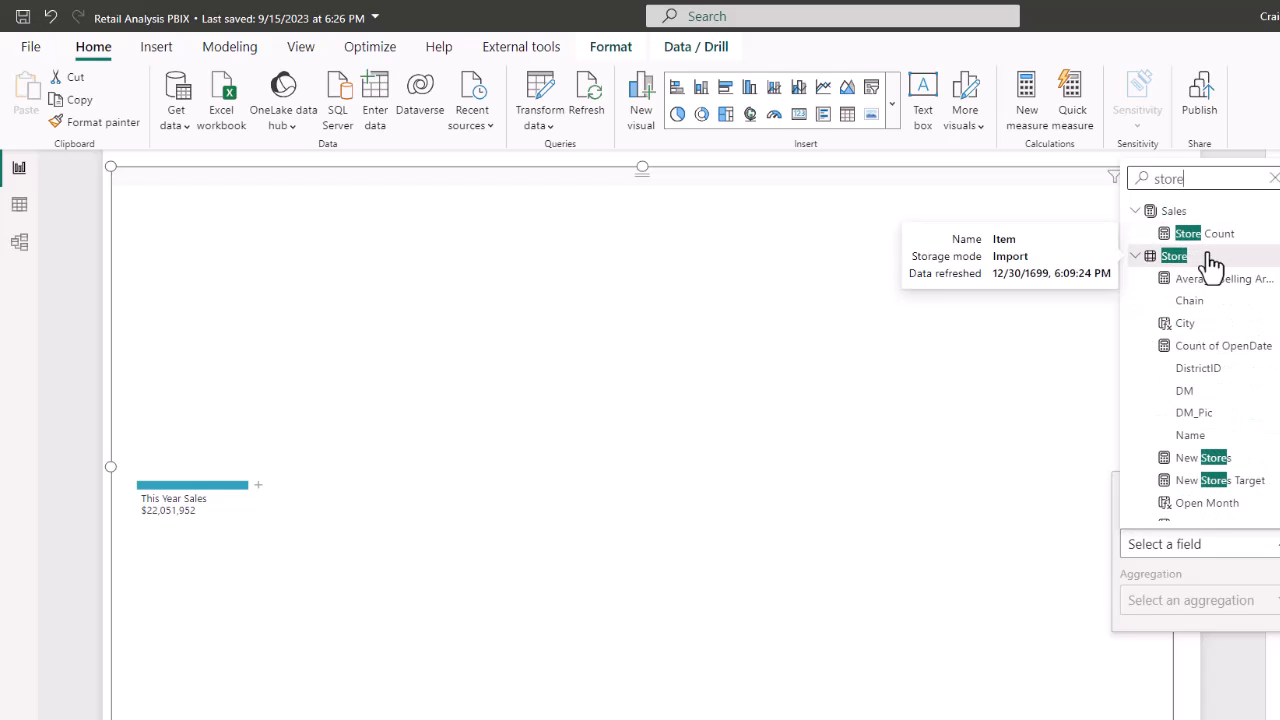
scroll(1220, 460, "down", 4)
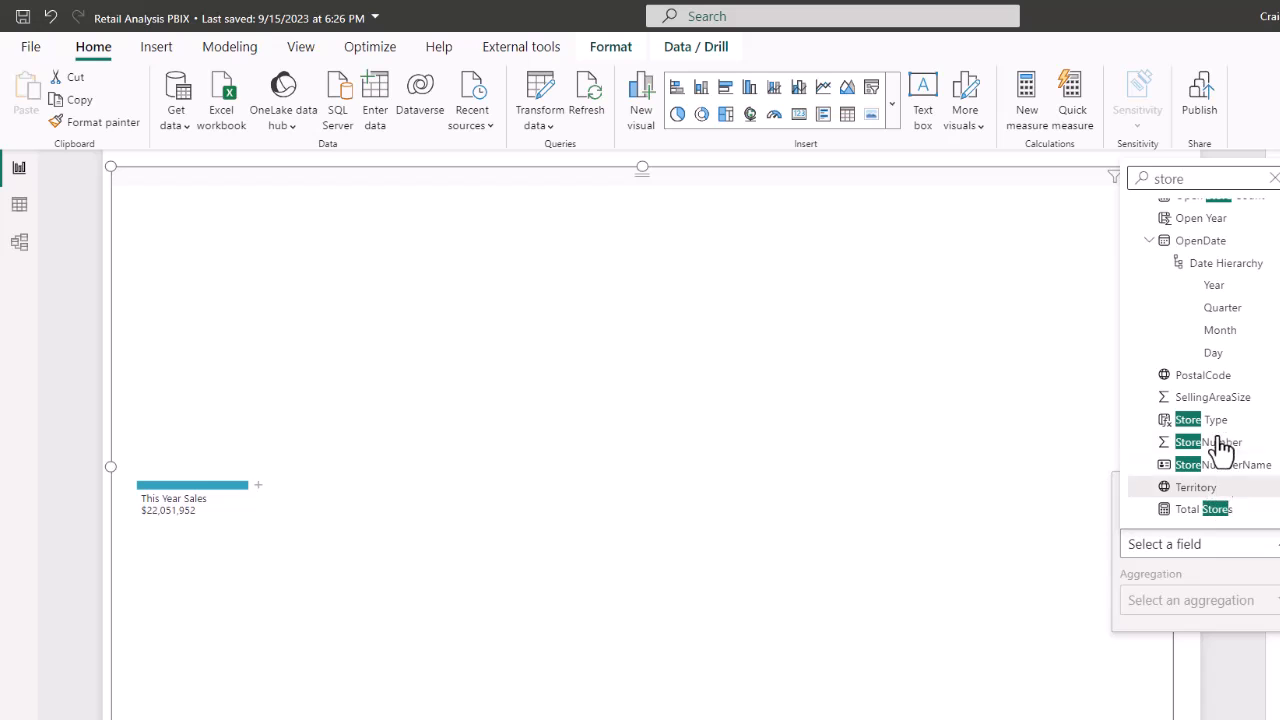
left_click(1210, 425)
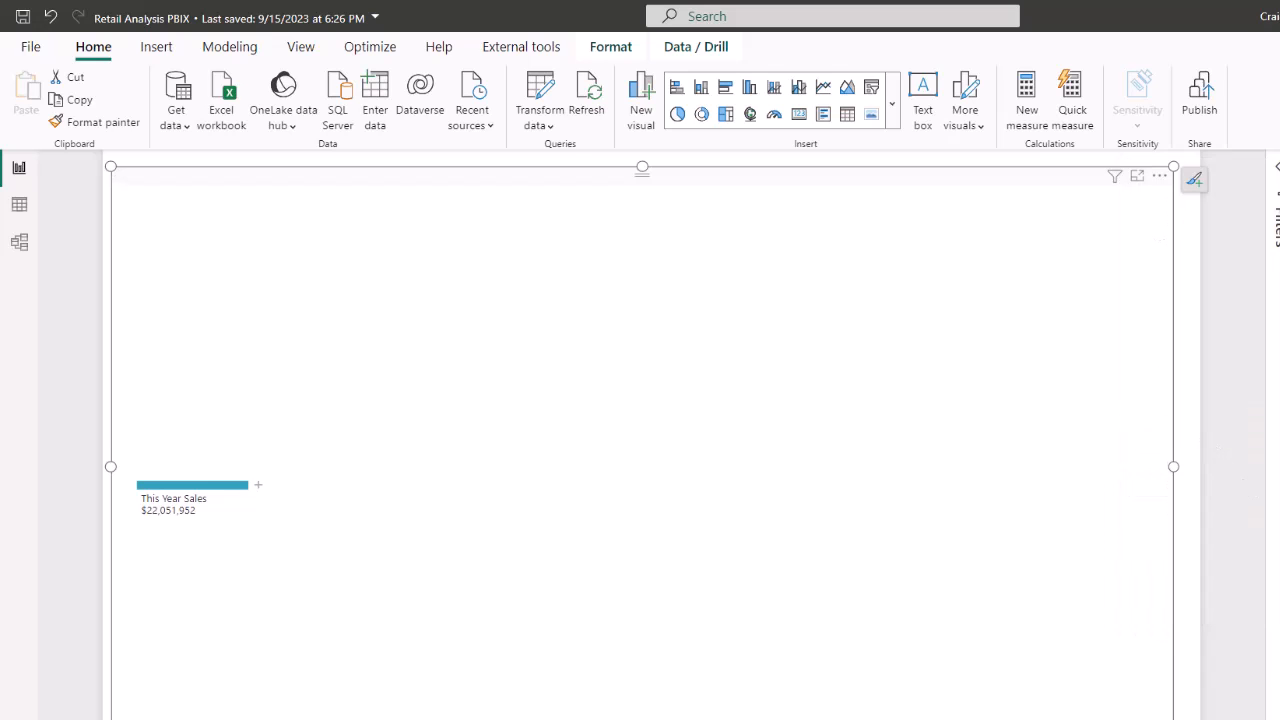
type("territ")
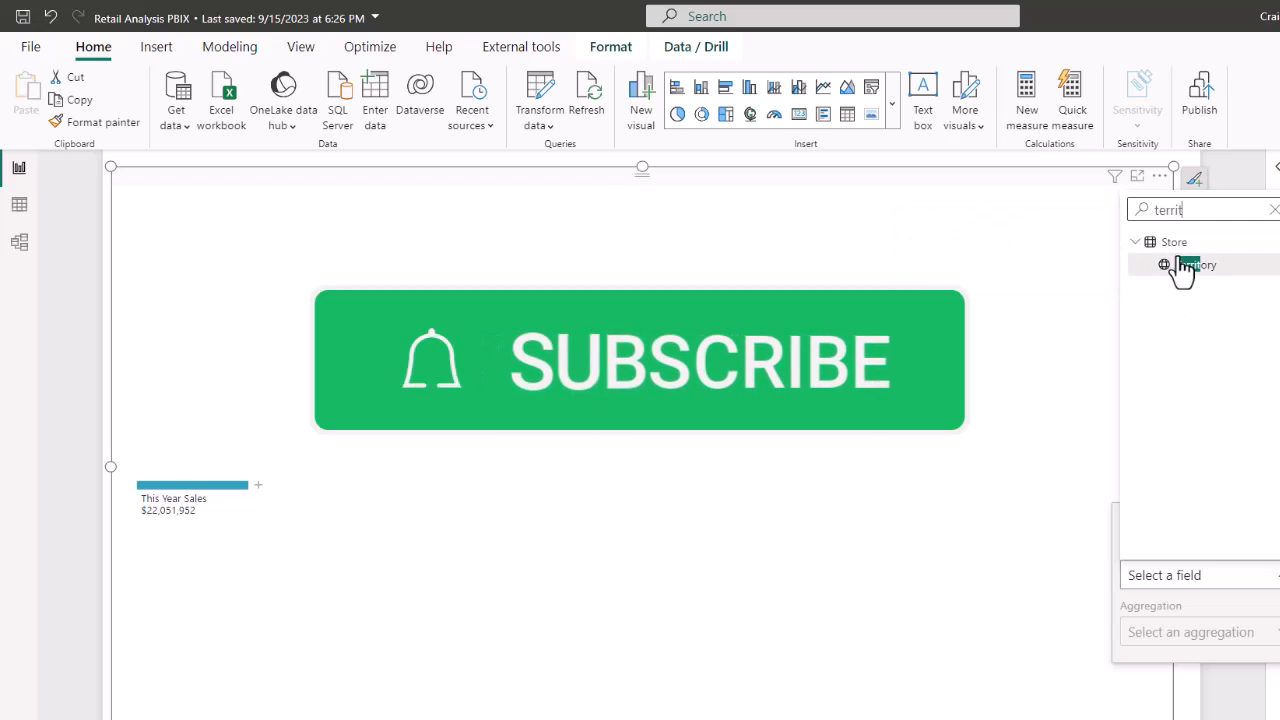
left_click(1183, 266)
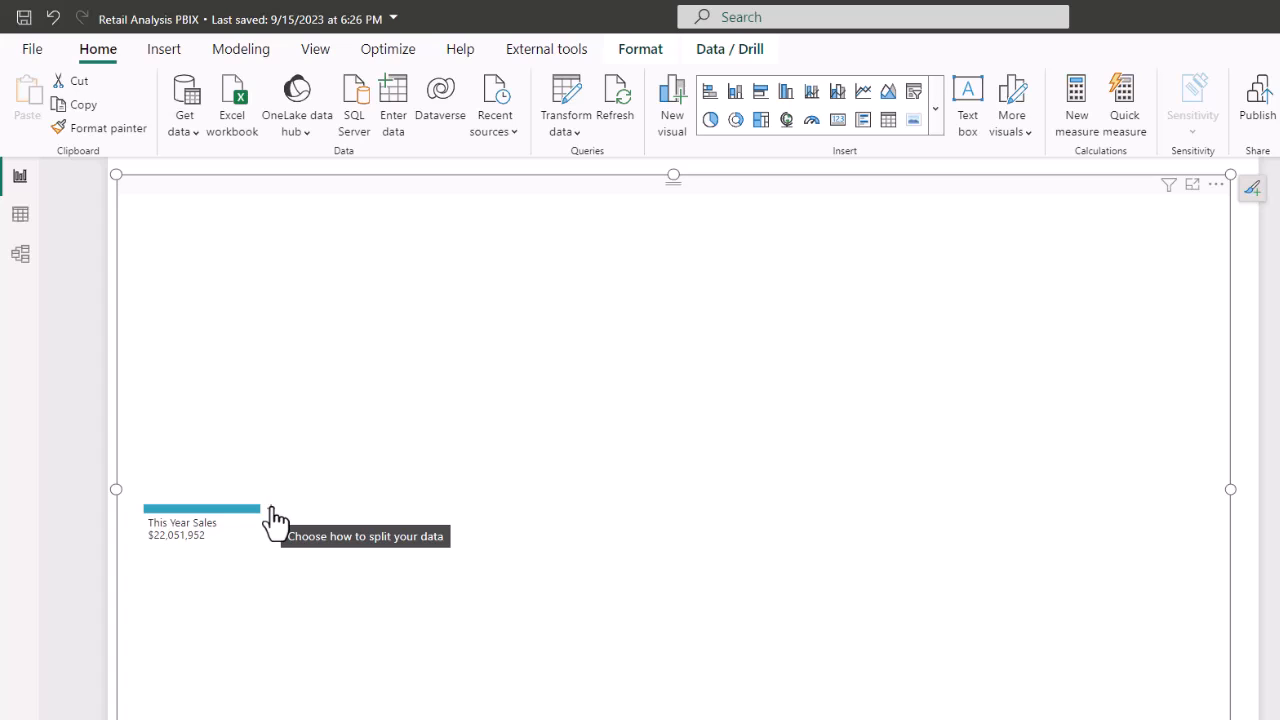
Split This Year Sales by High value, and split its Same Store branch by High value as well.
left_click(276, 520)
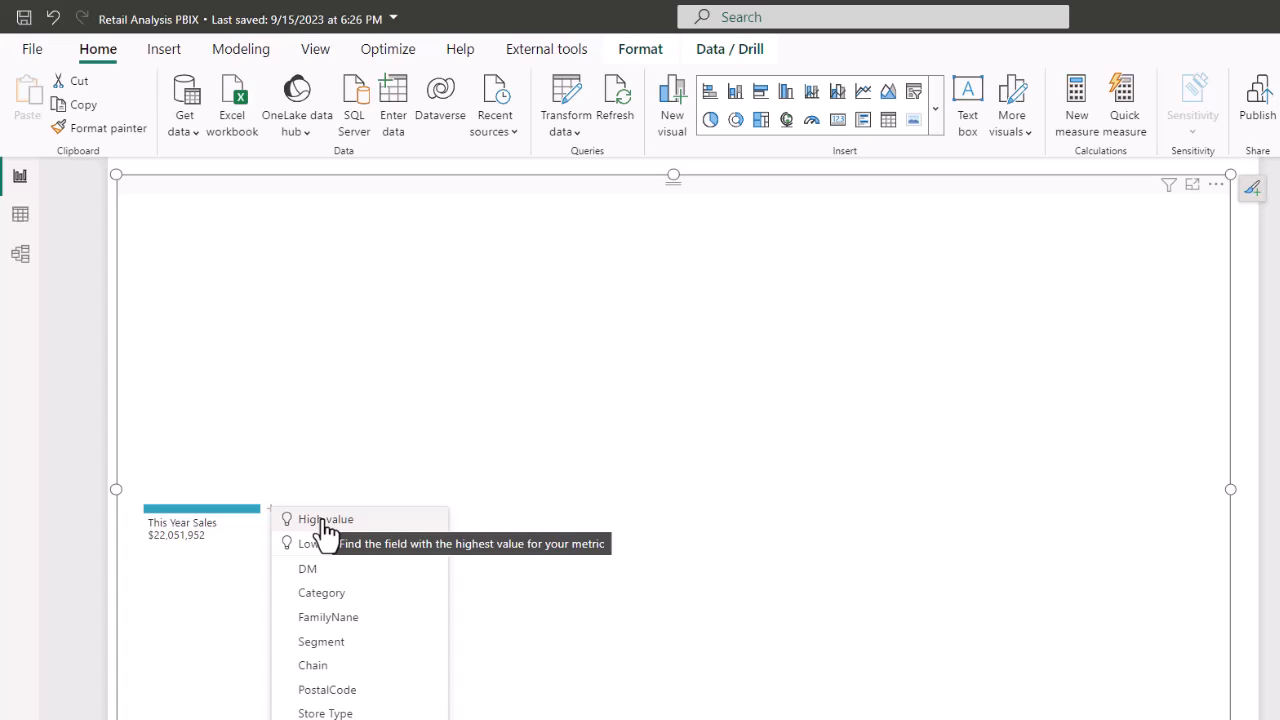
left_click(325, 524)
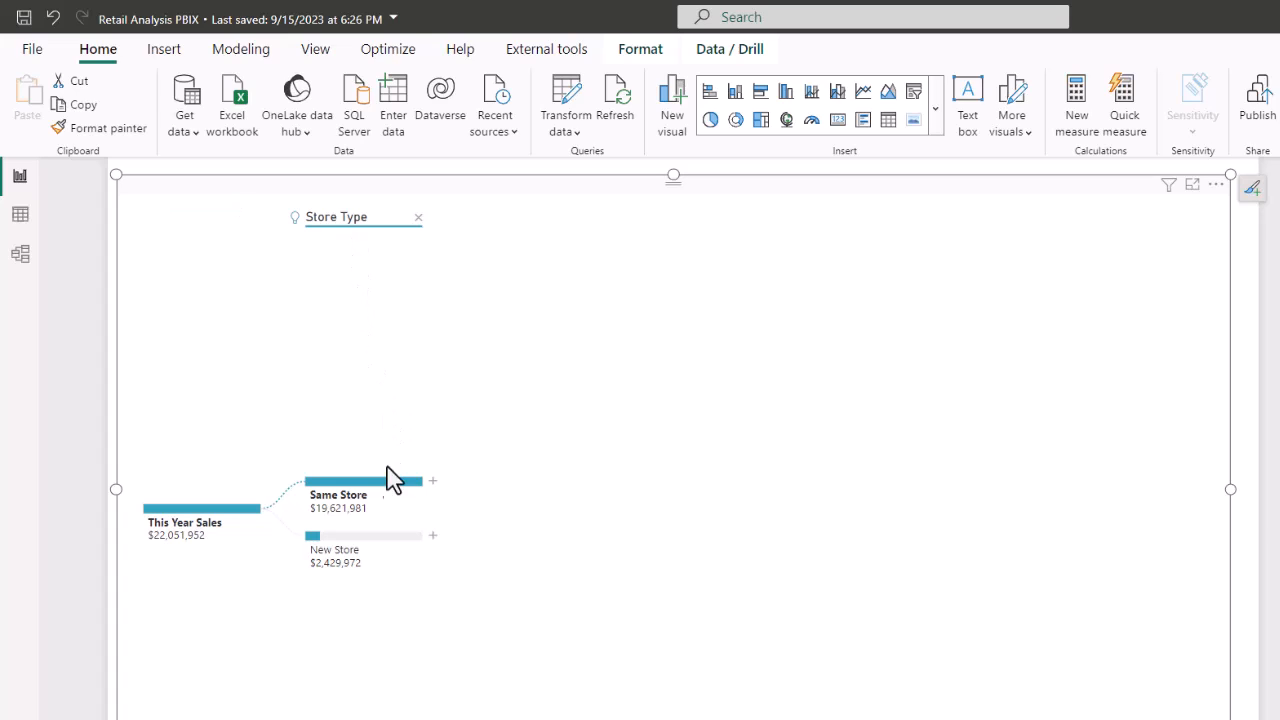
mouse_move(372, 493)
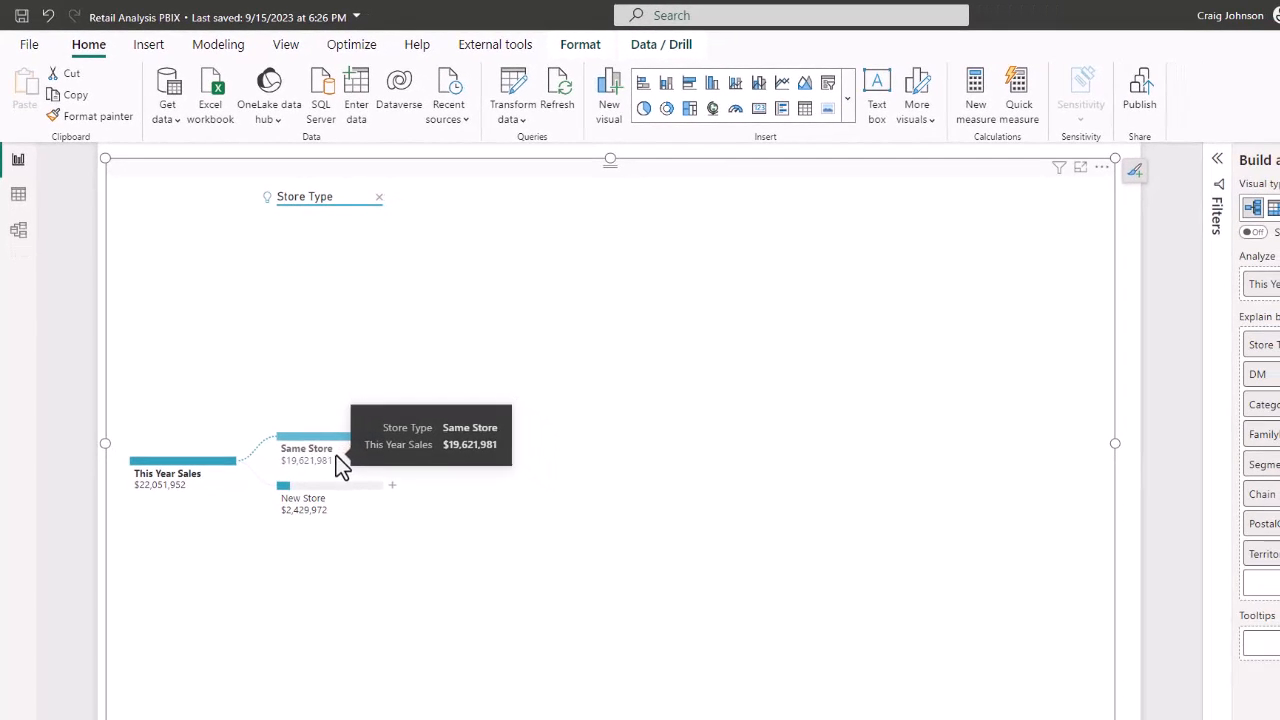
mouse_move(337, 494)
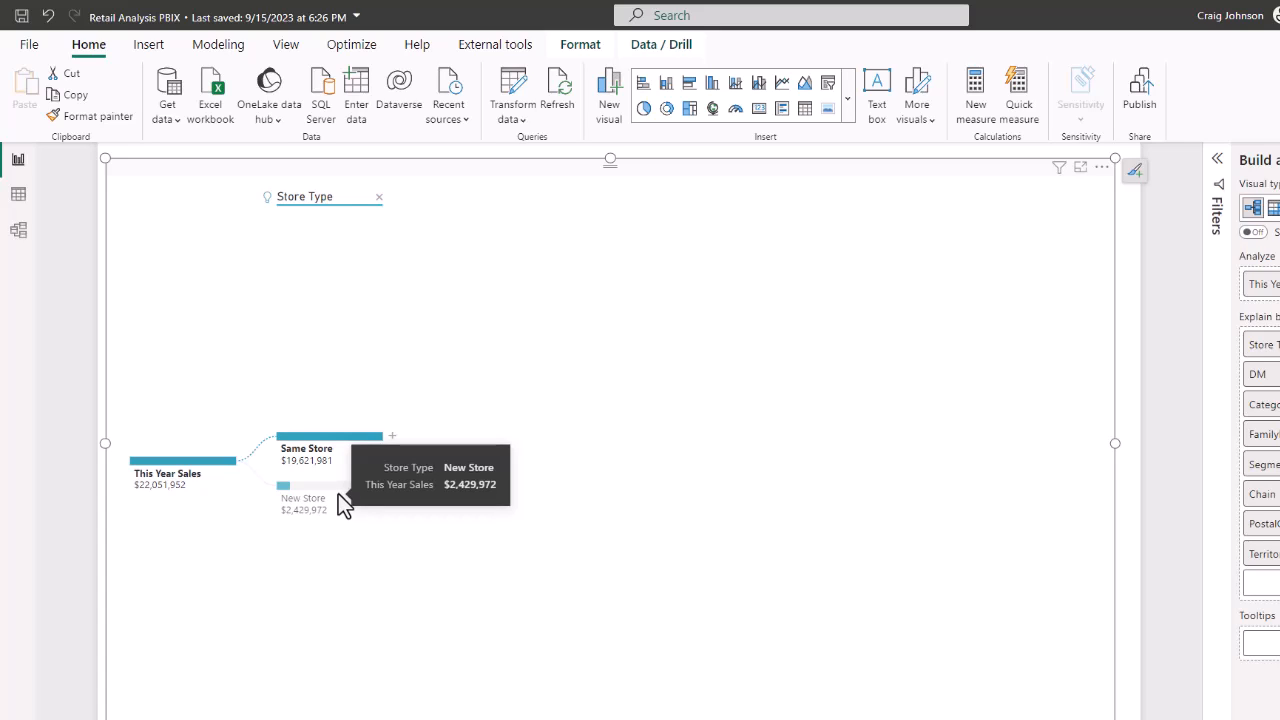
left_click(393, 440)
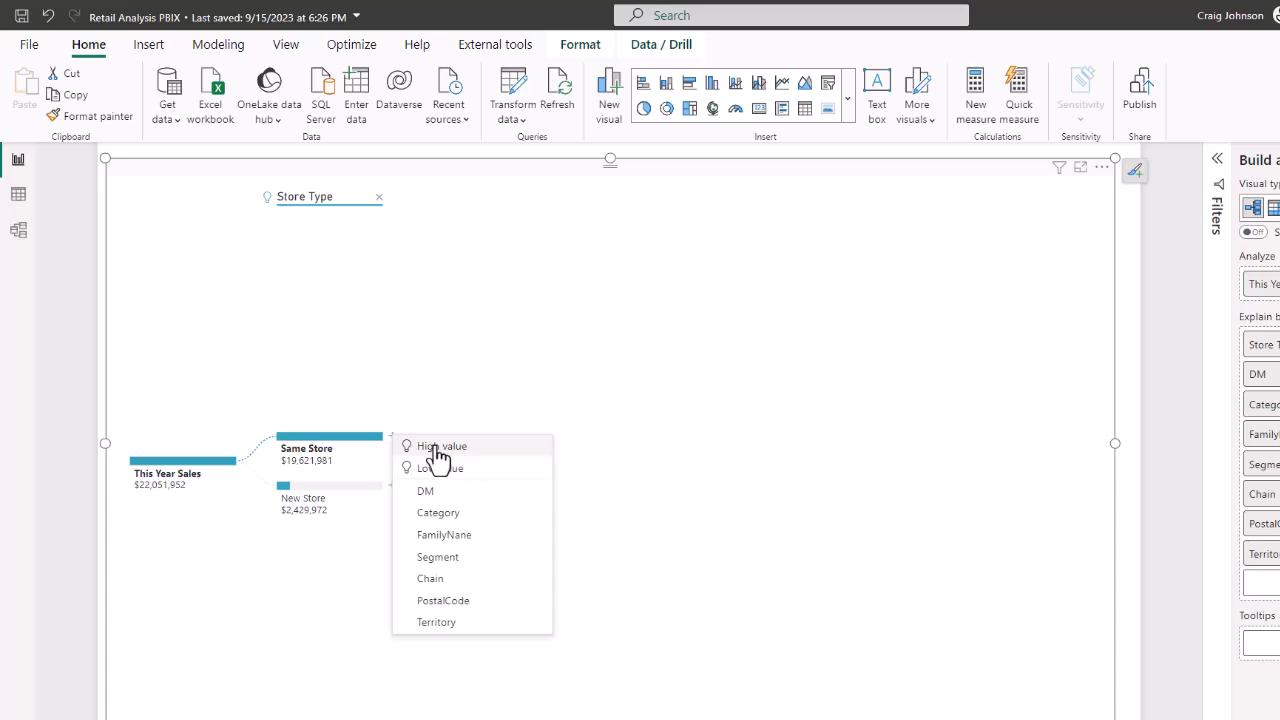
left_click(438, 452)
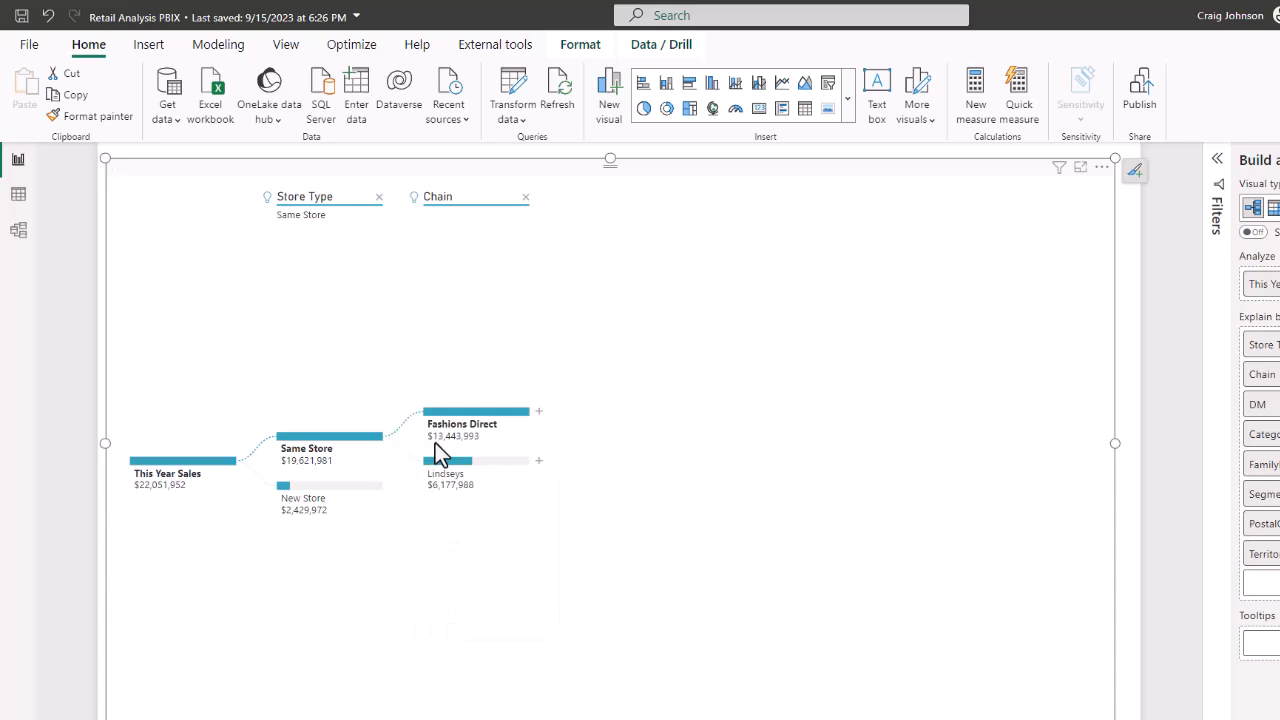
Split the Fashions Direct branch of the decomposition tree by High value.
mouse_move(451, 418)
left_click(540, 413)
left_click(583, 421)
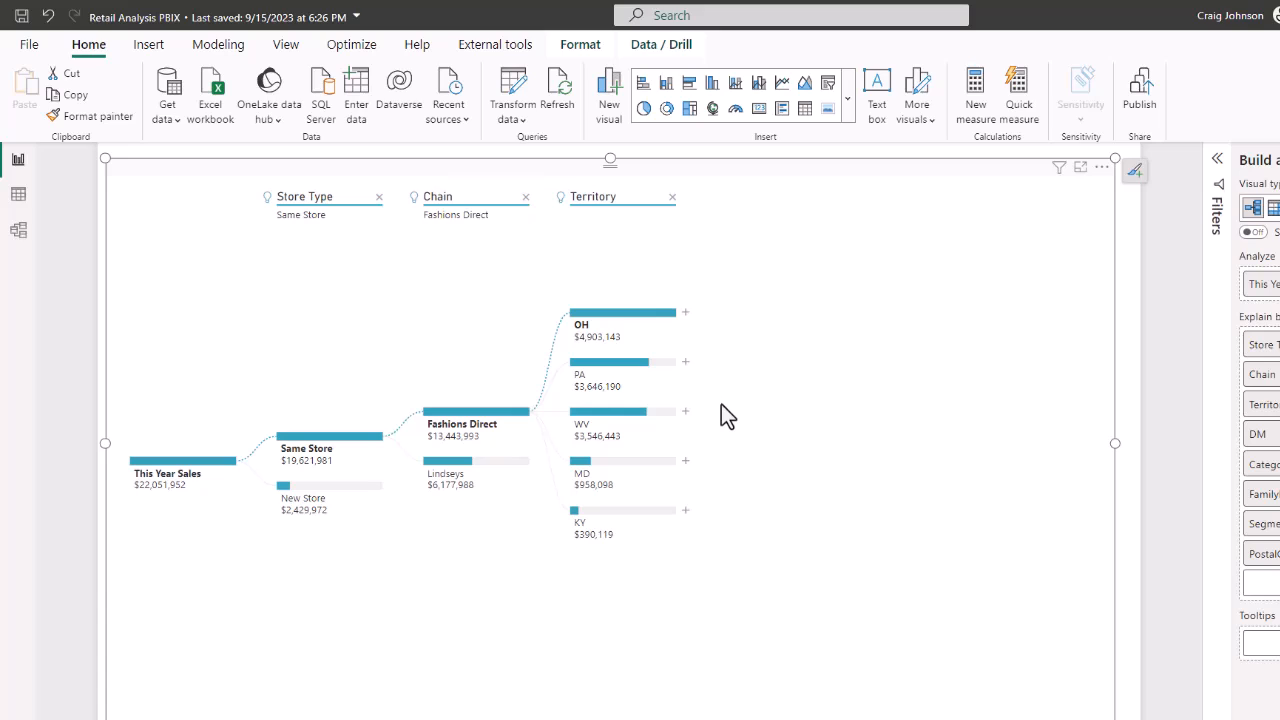
Split the OH branch of the decomposition tree by High value.
left_click(686, 313)
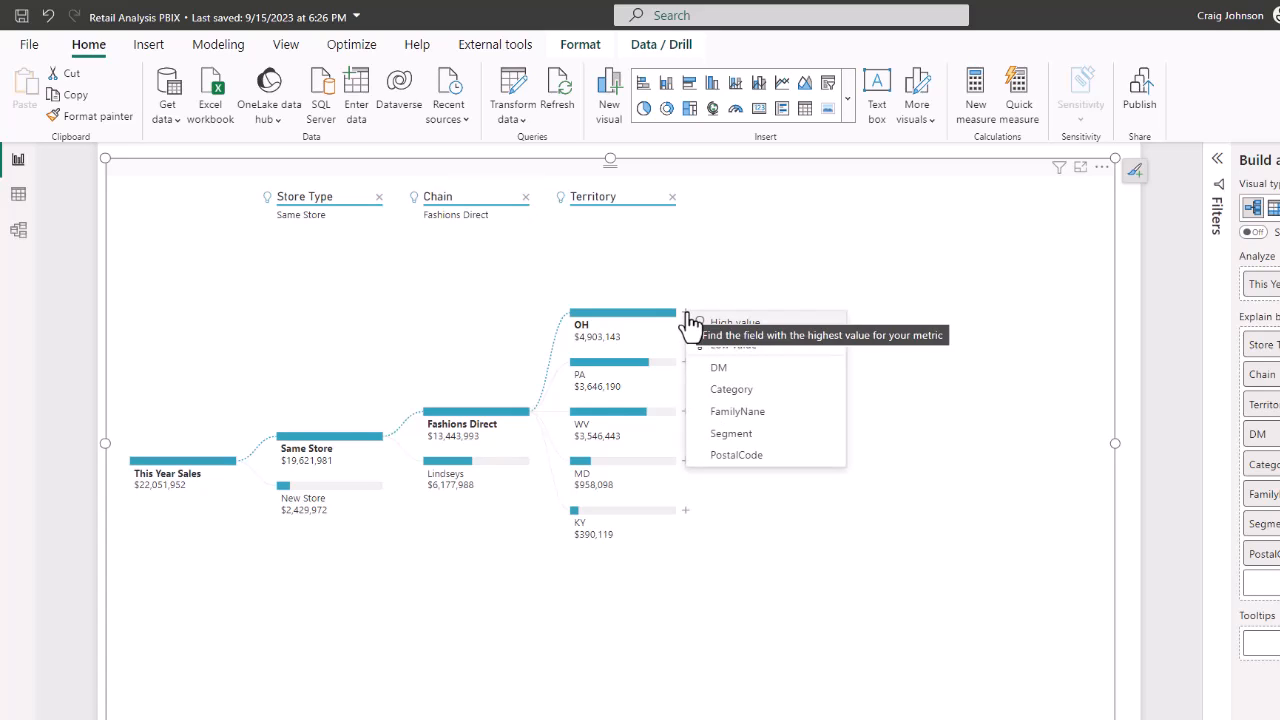
left_click(731, 324)
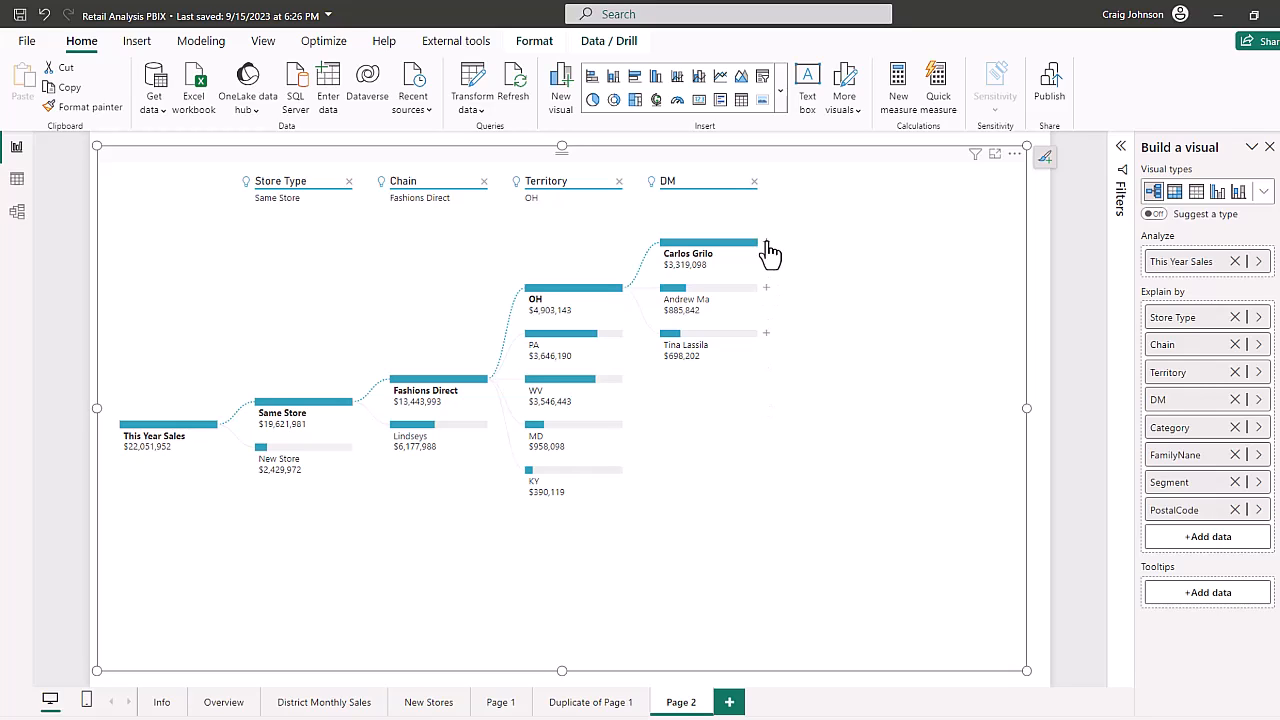
Remove the DM, Territory, Chain and Store Type levels from the decomposition tree.
left_click(755, 184)
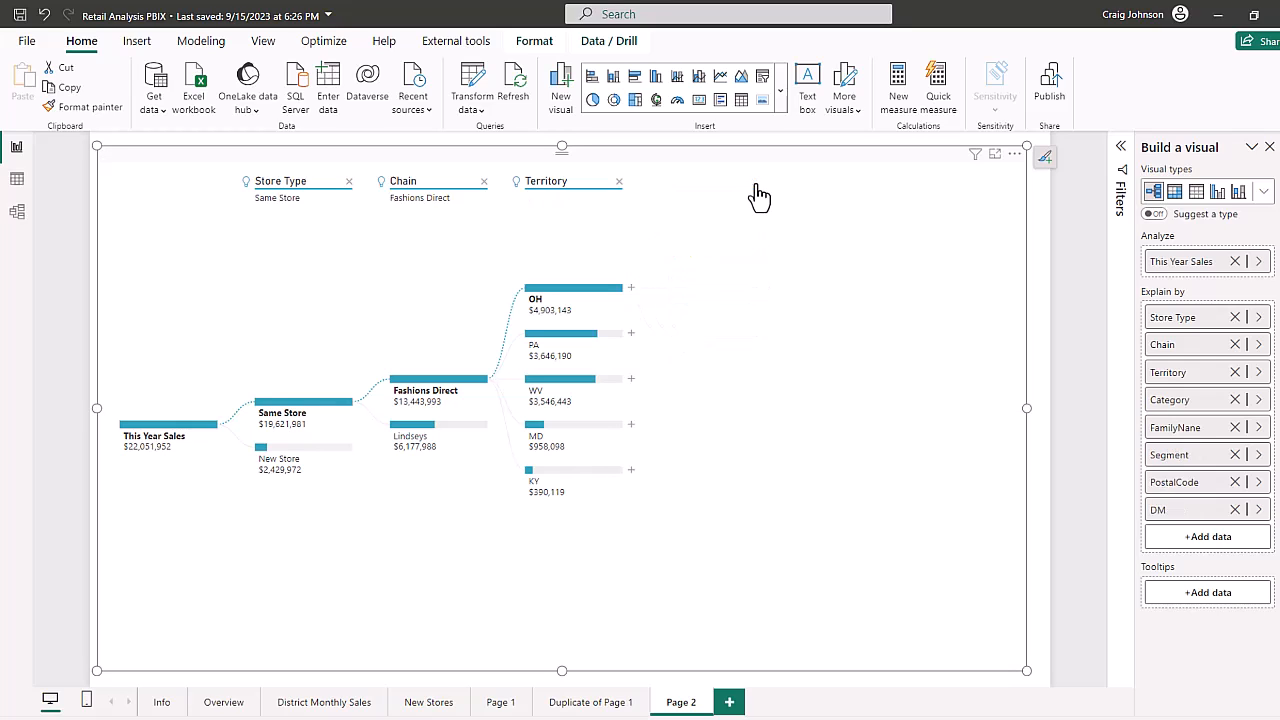
left_click(620, 183)
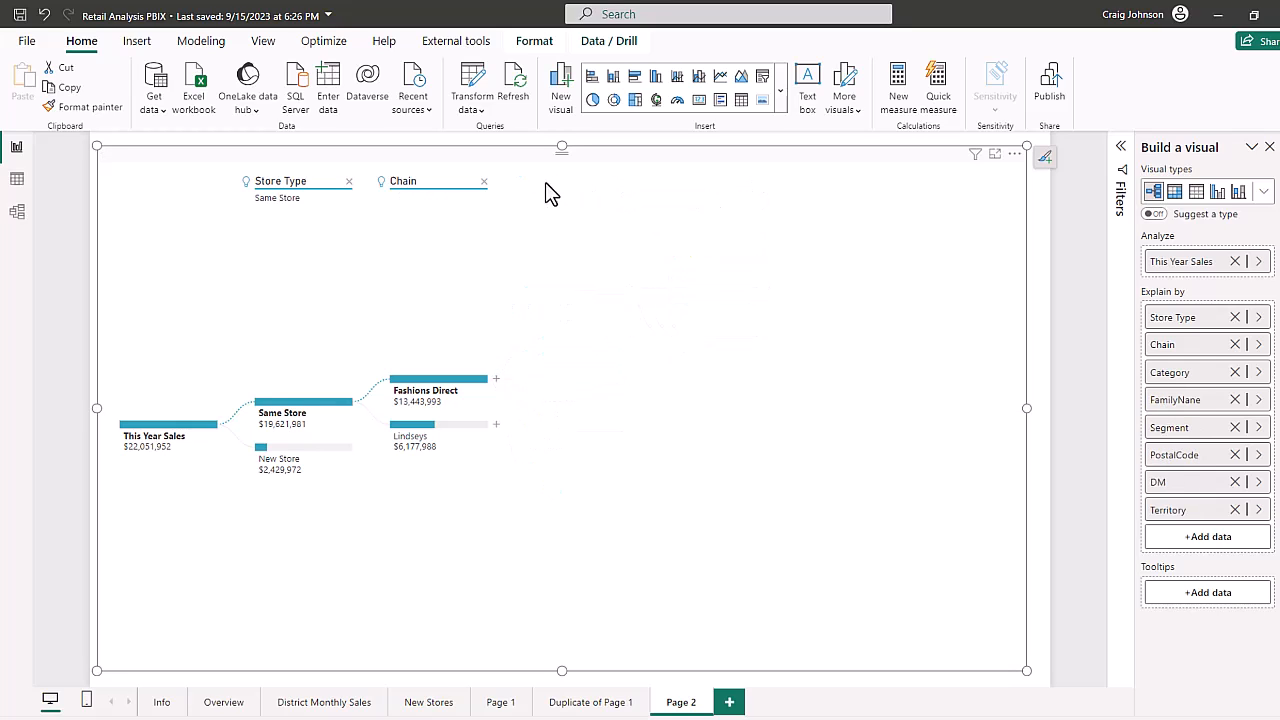
left_click(485, 183)
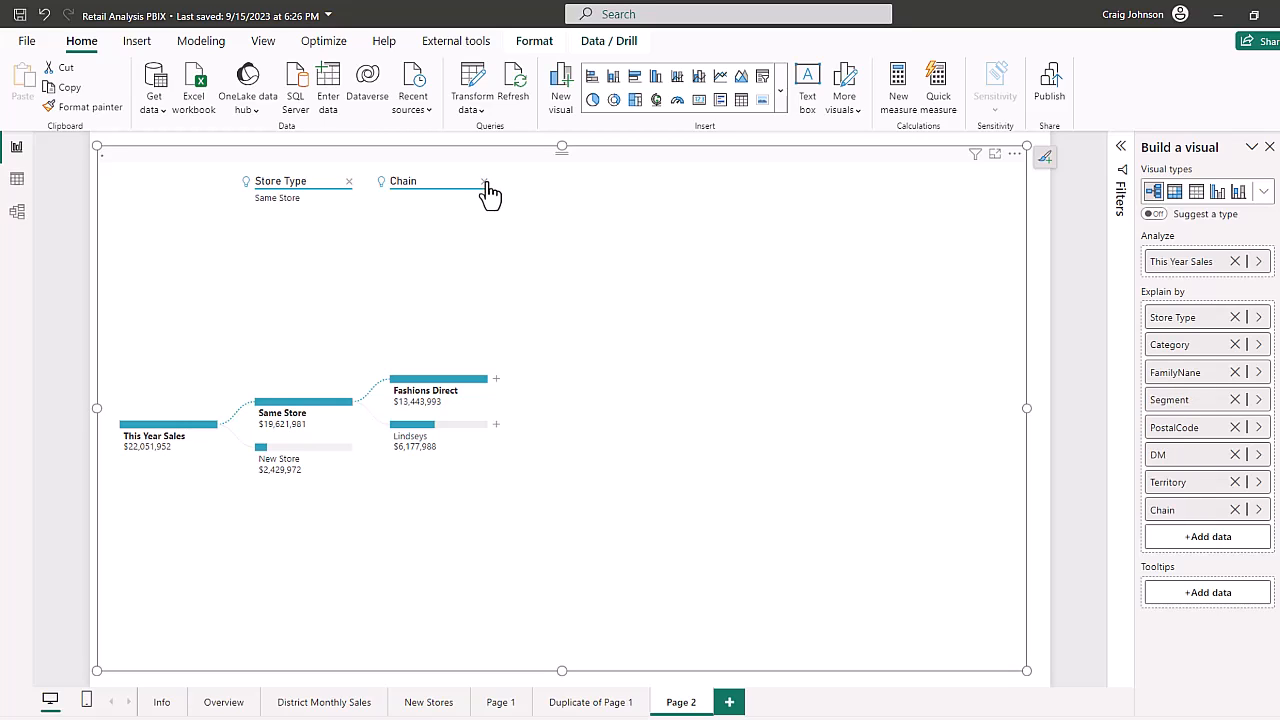
left_click(349, 183)
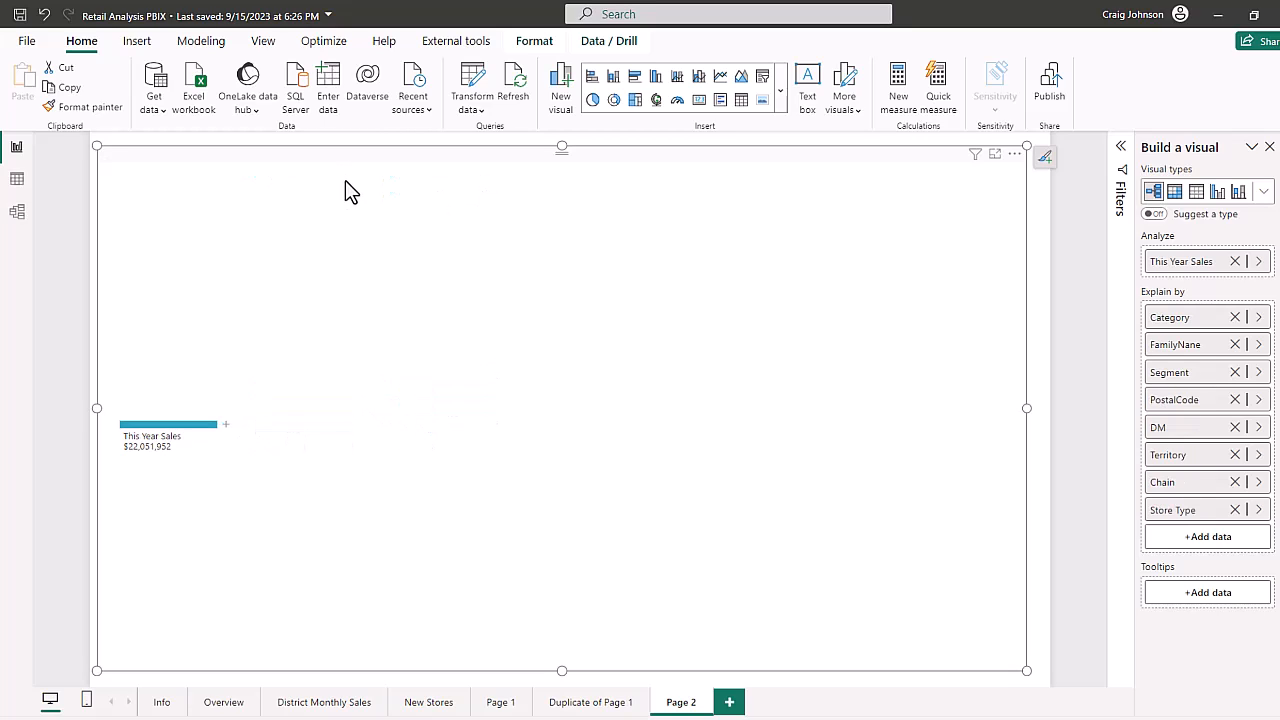
Split This Year Sales by Low value, and split its segment 4327 branch by Low value as well.
left_click(225, 425)
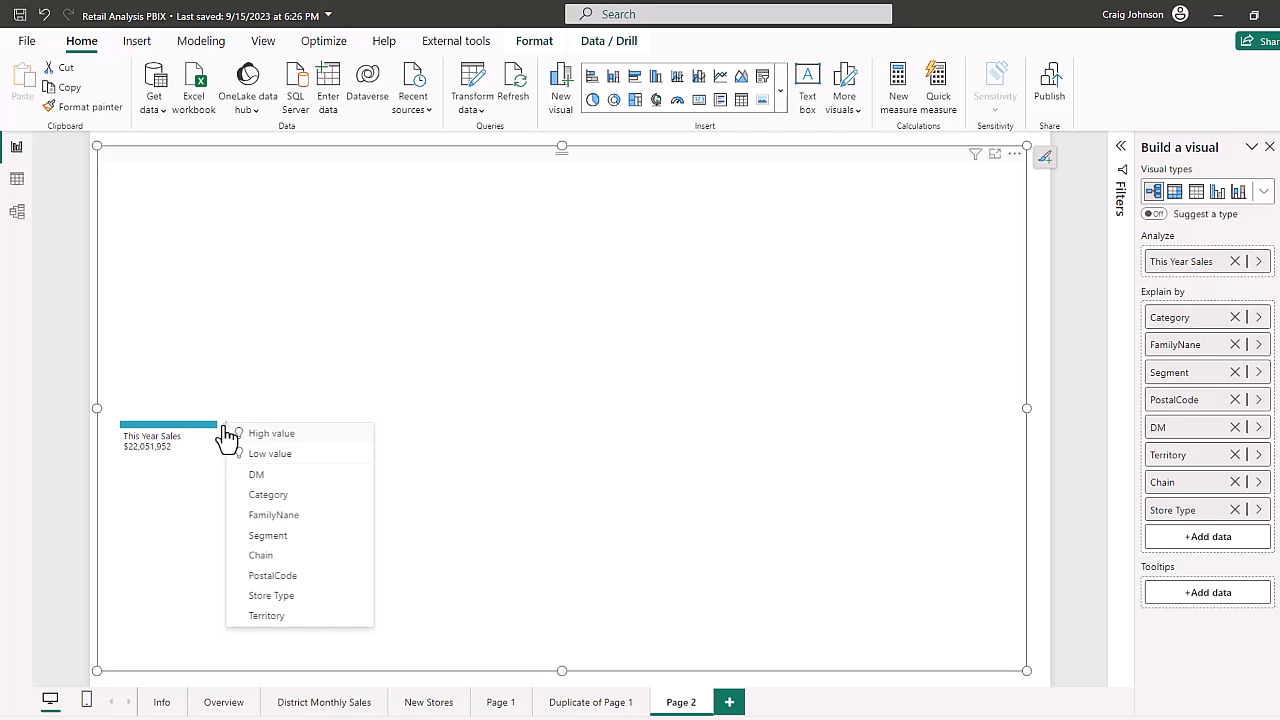
left_click(266, 456)
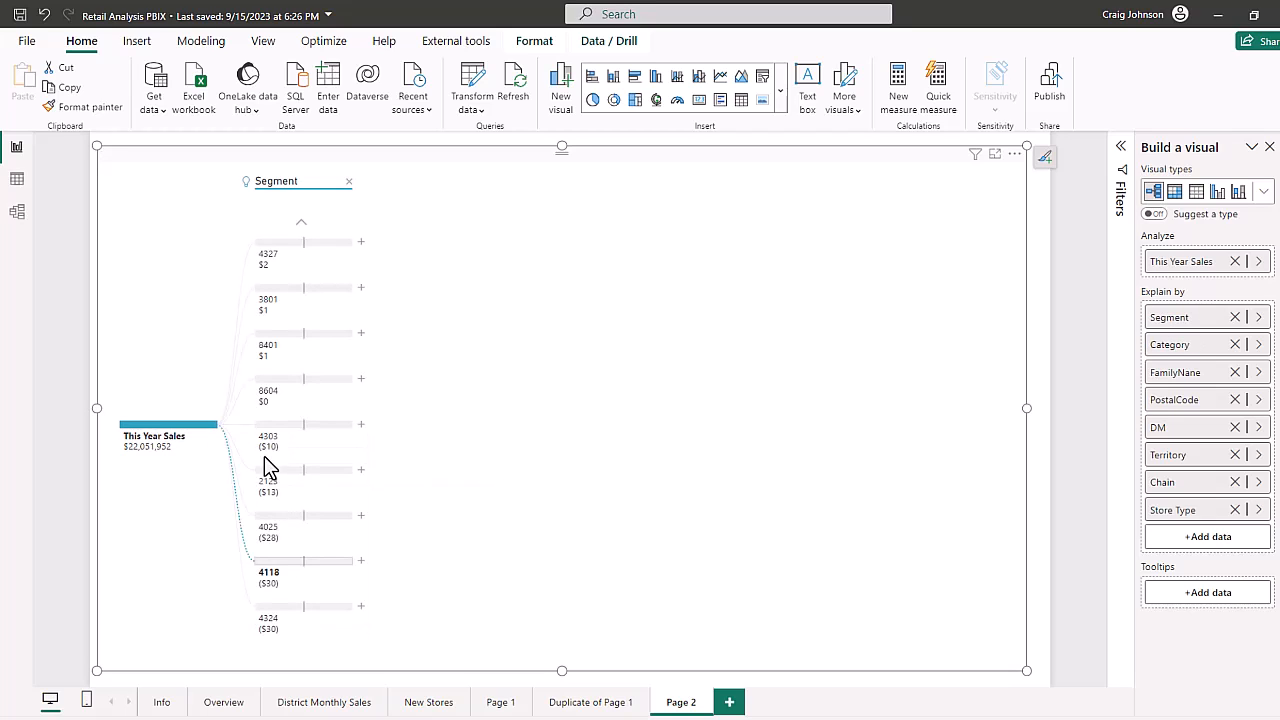
mouse_move(344, 349)
left_click(361, 242)
left_click(362, 244)
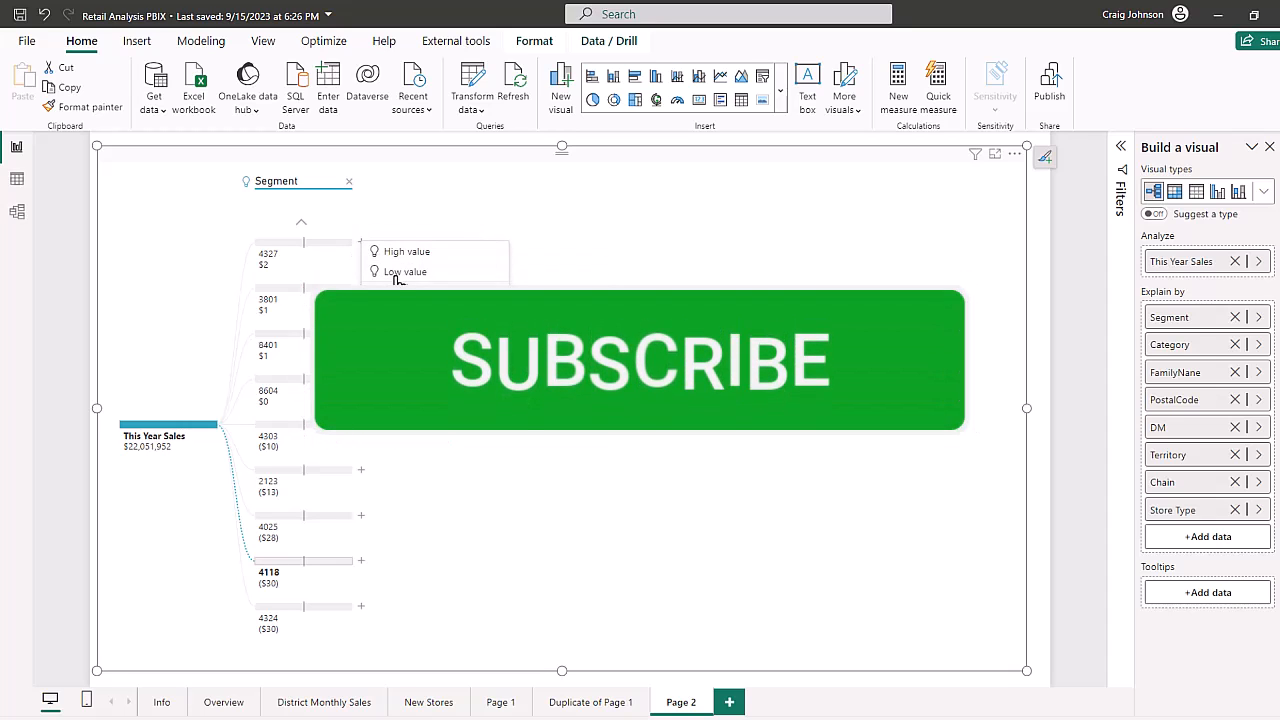
left_click(398, 273)
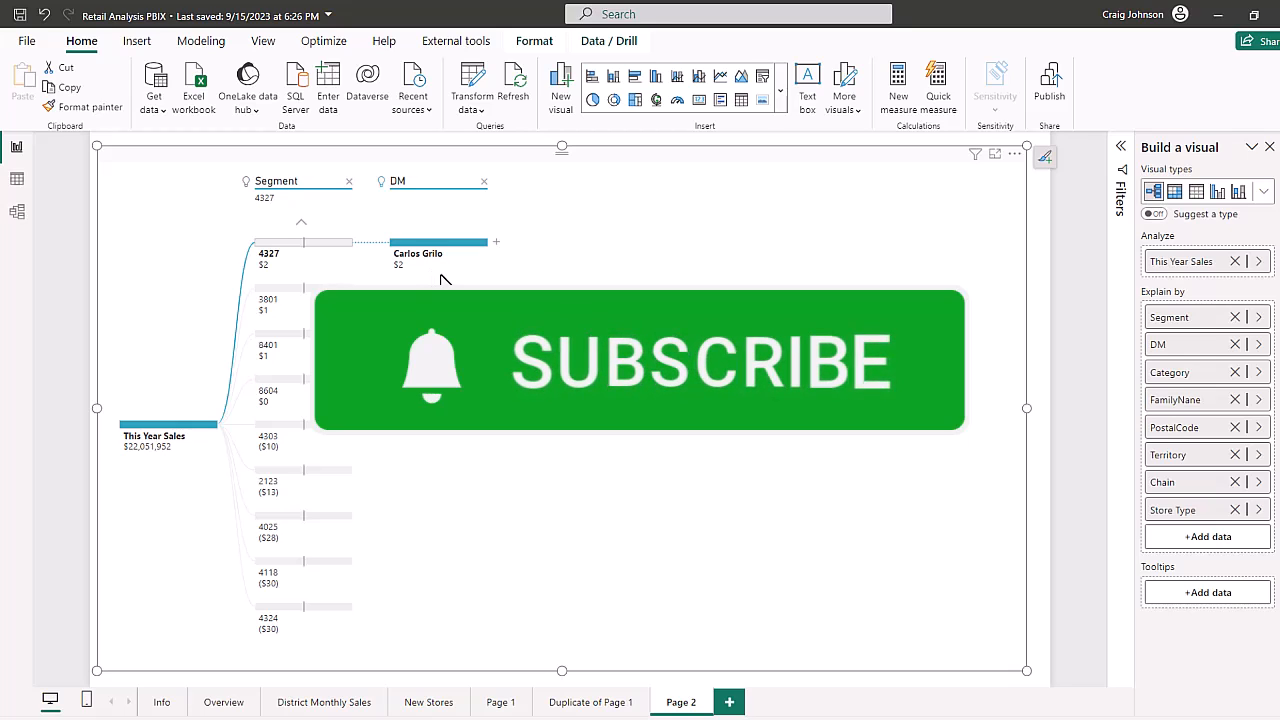
Split the DM branch under segment 4327 by Low value.
left_click(497, 248)
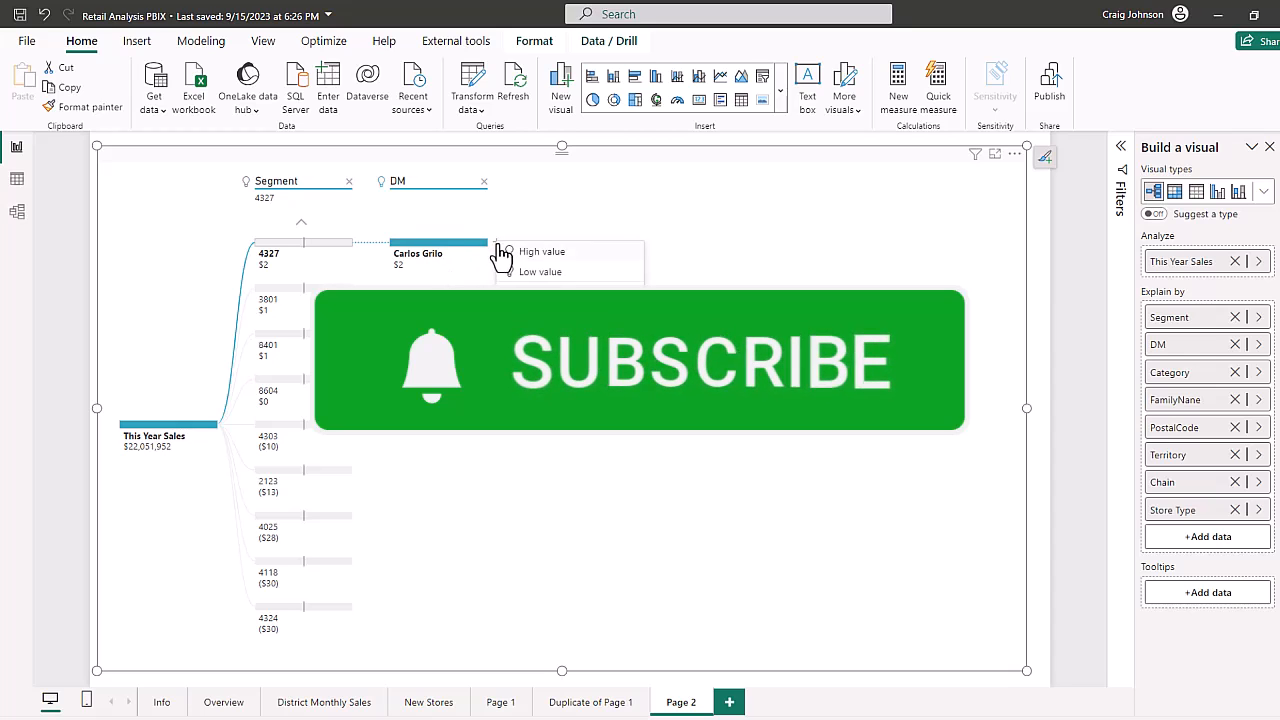
left_click(540, 272)
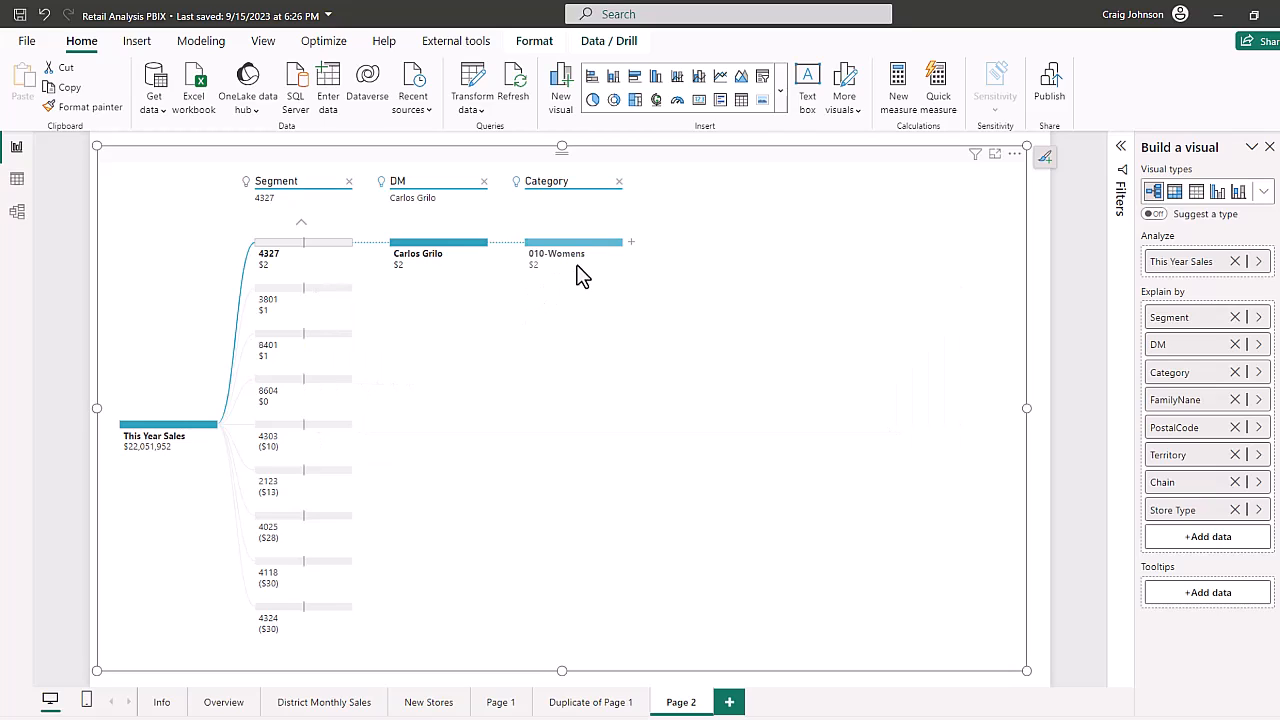
mouse_move(588, 266)
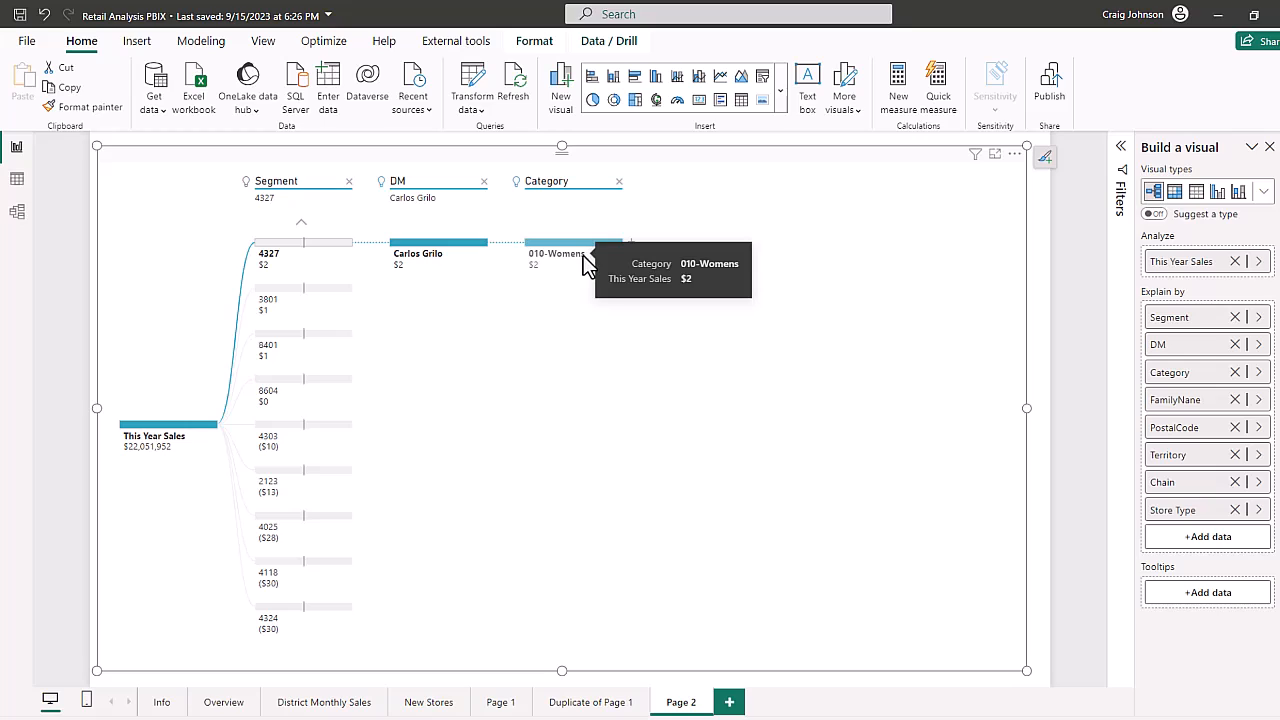
Remove the Category, DM and Segment levels from the decomposition tree.
left_click(618, 186)
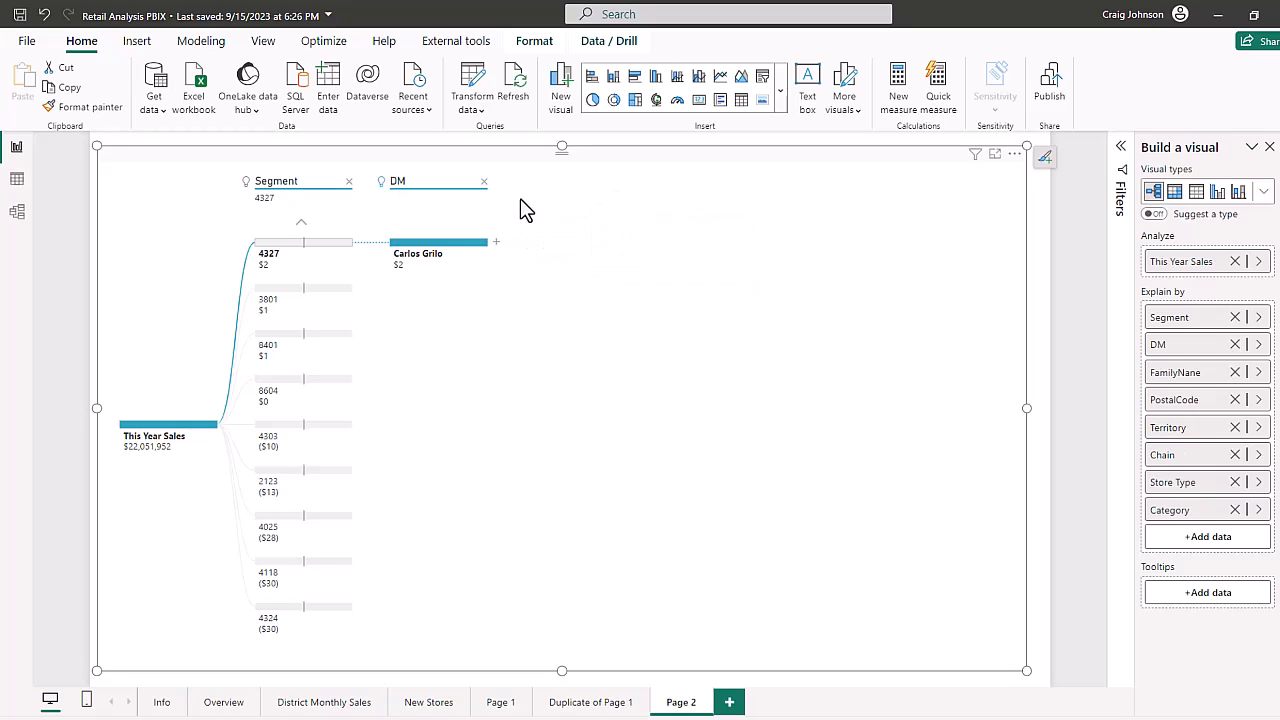
left_click(484, 184)
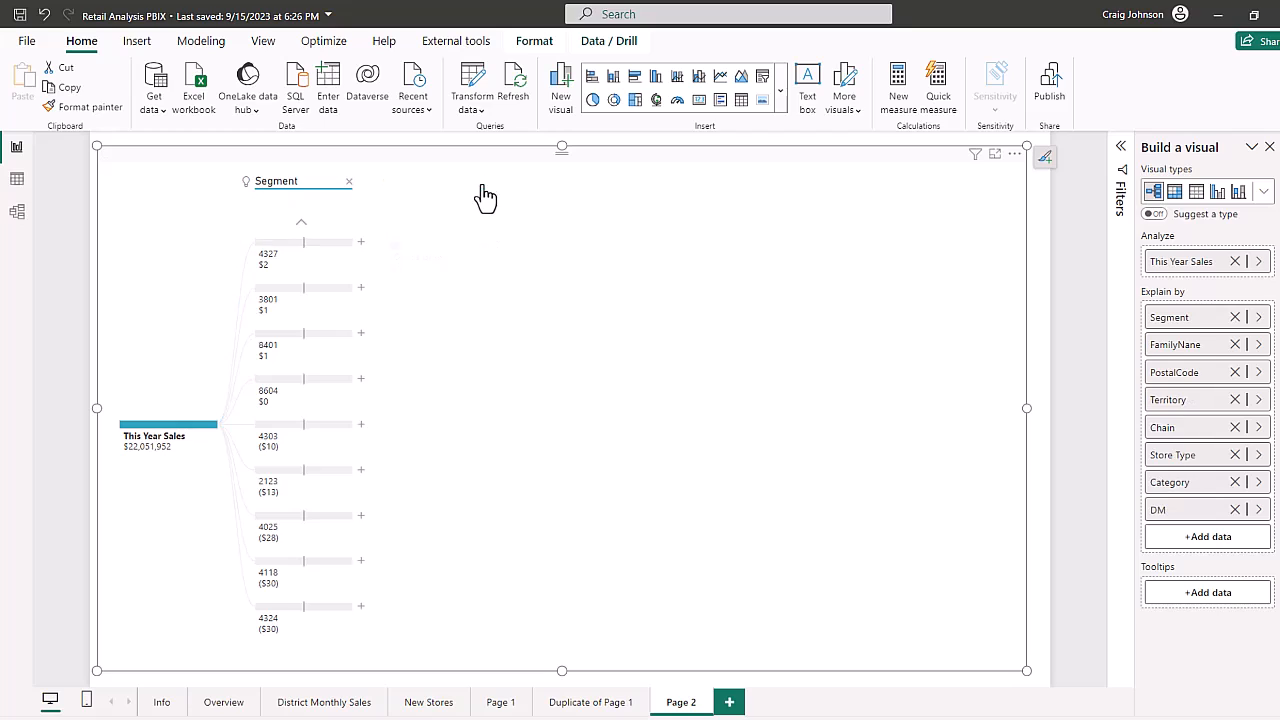
left_click(348, 182)
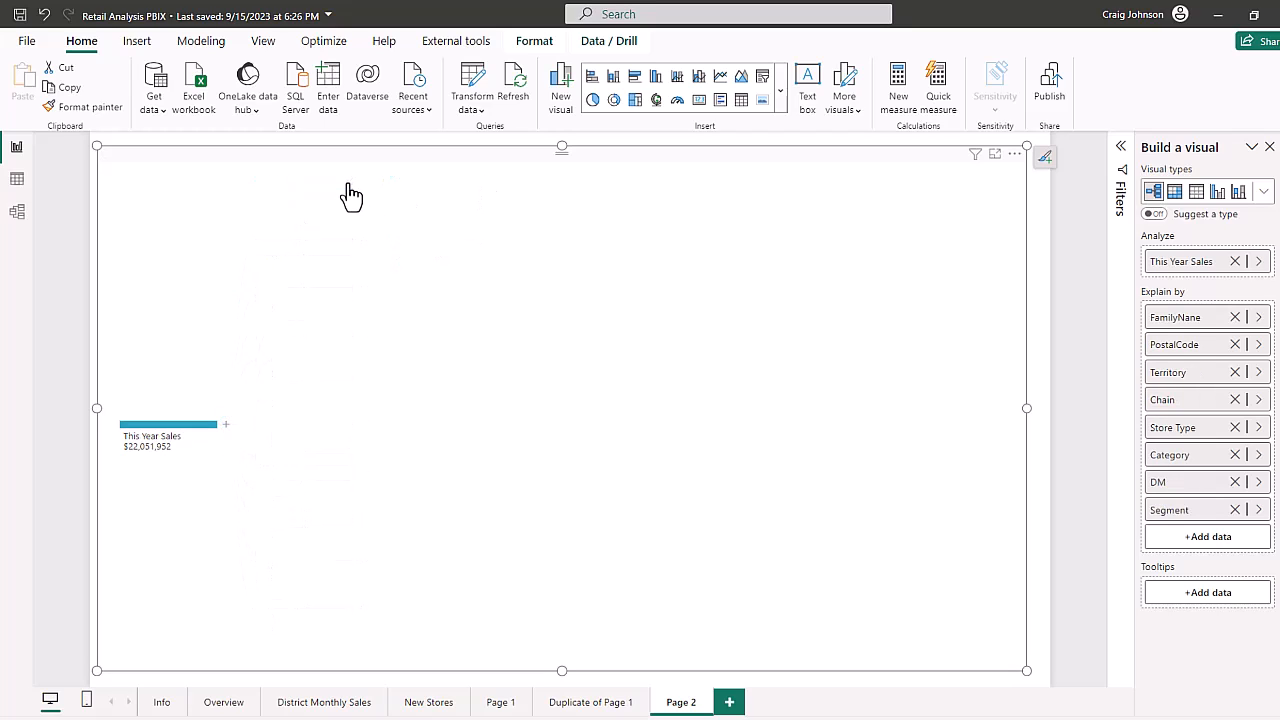
Split This Year Sales by Territory, and split the OH branch by Store Type.
left_click(225, 428)
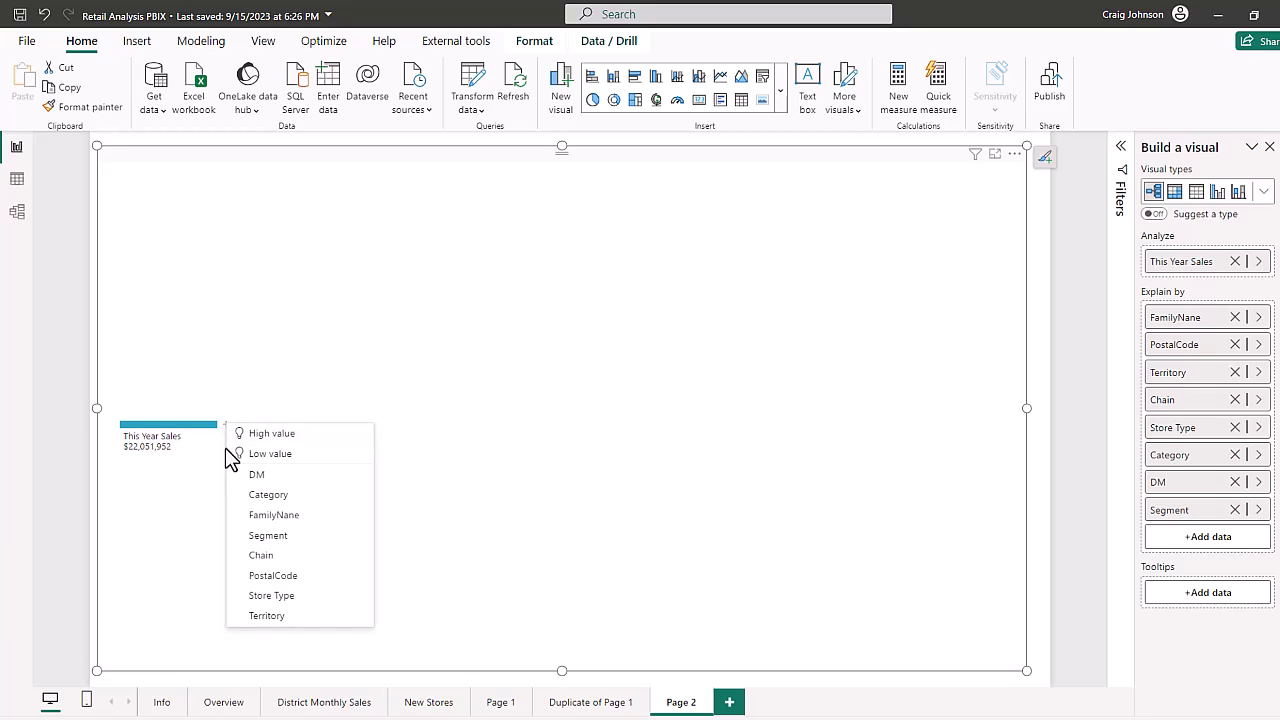
left_click(276, 620)
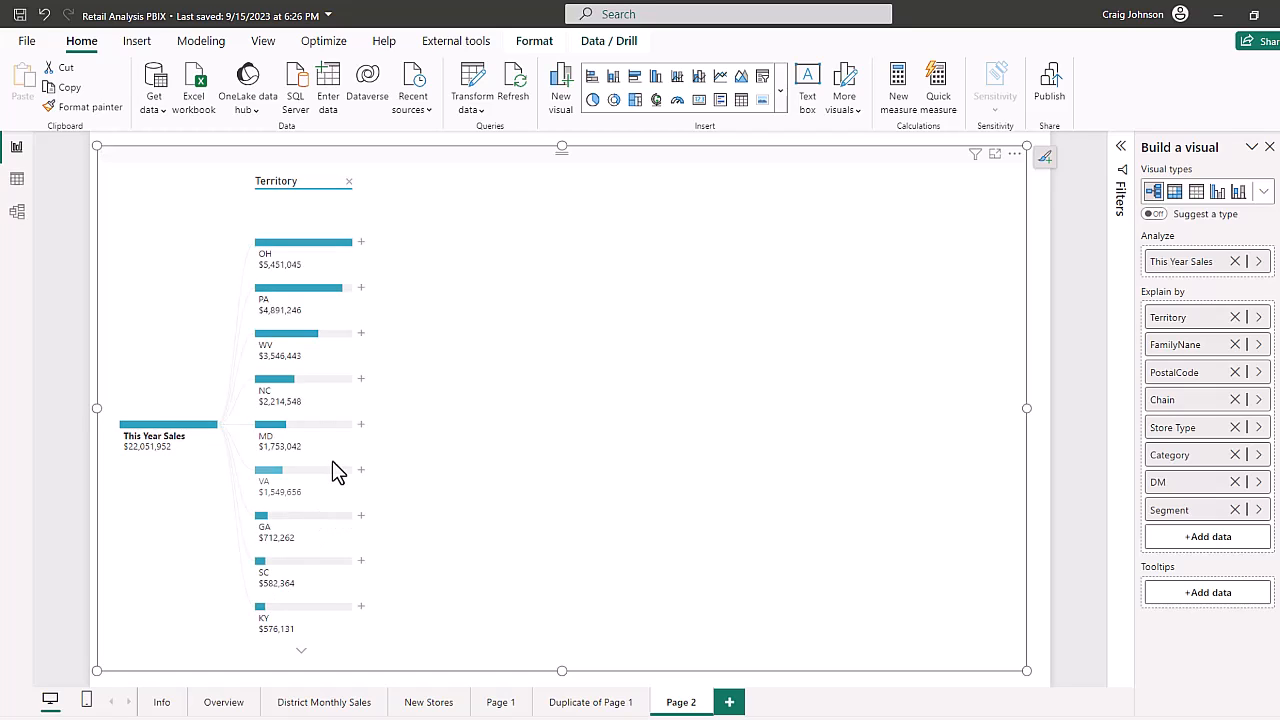
mouse_move(348, 443)
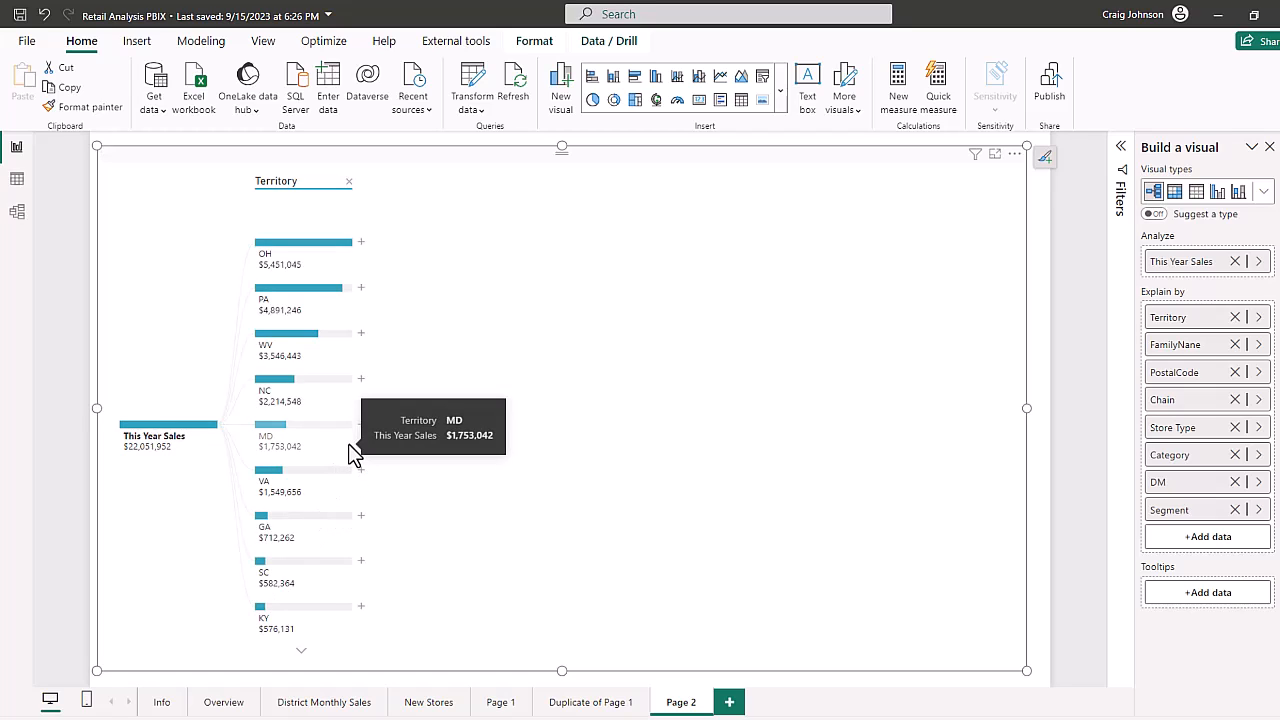
left_click(362, 244)
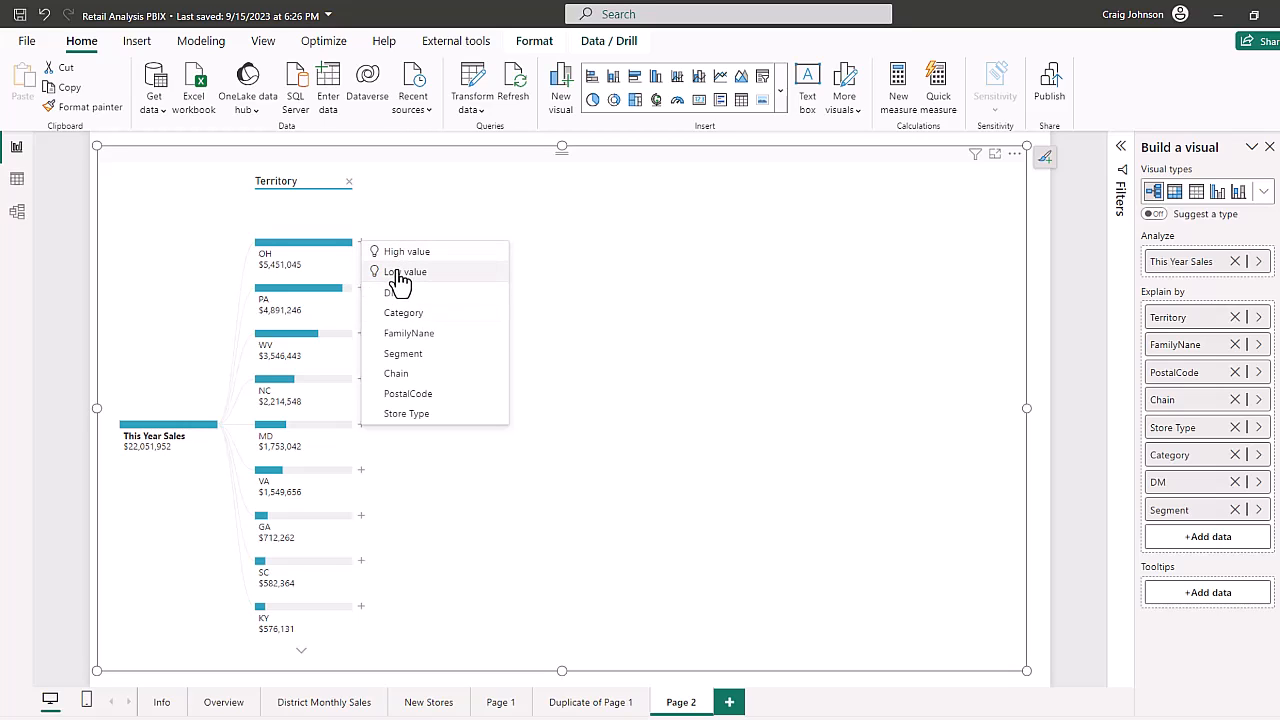
left_click(407, 414)
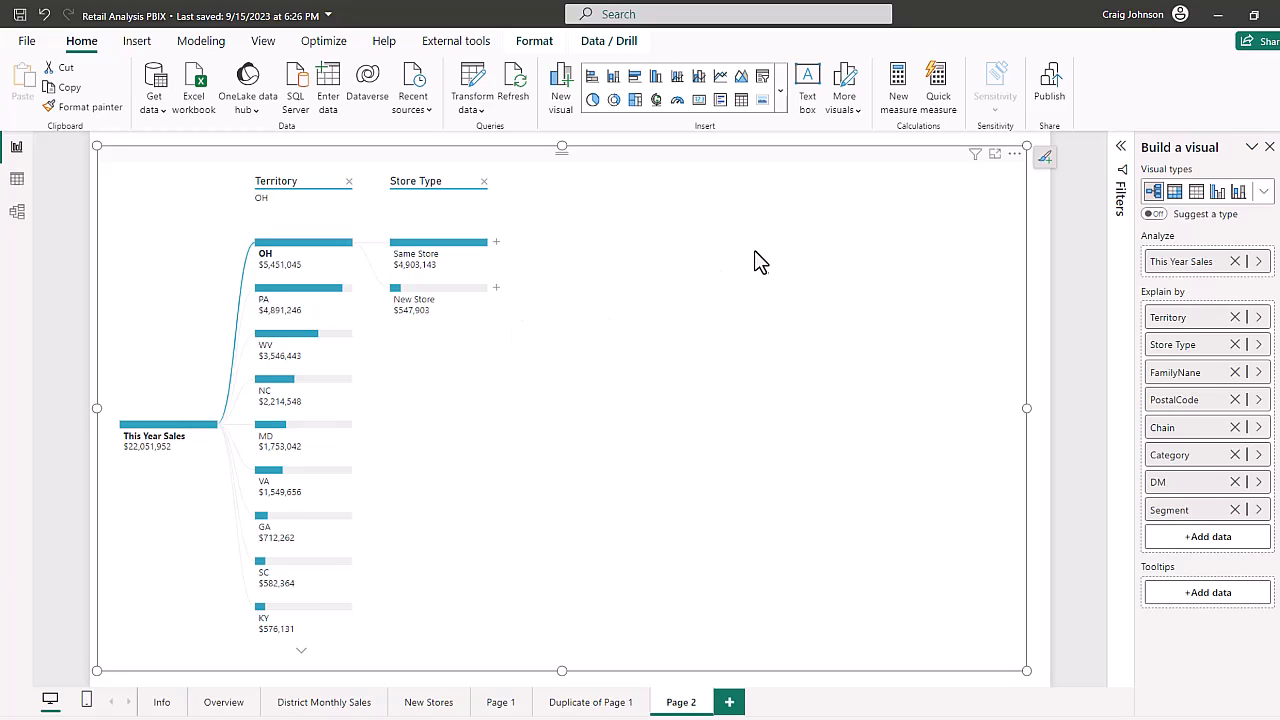
Replace the decomposition tree's Analyze field with Last Year Sales from the Sales table.
left_click(1236, 262)
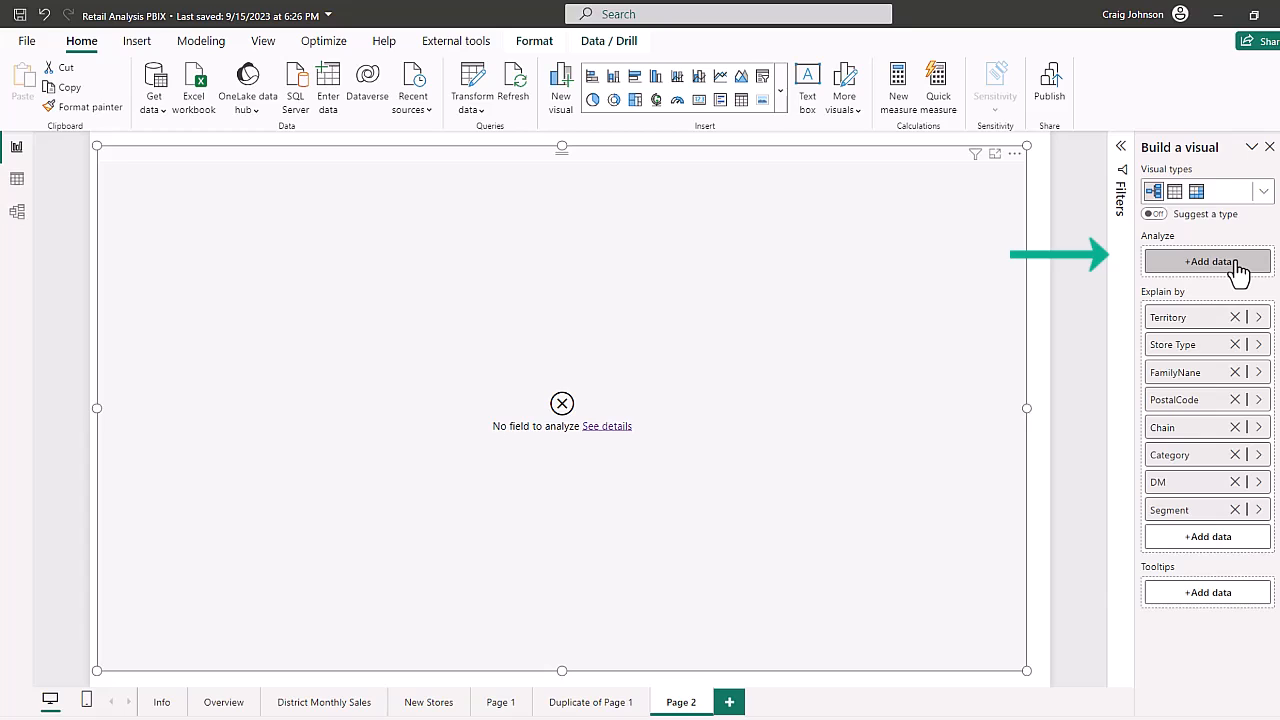
left_click(1238, 266)
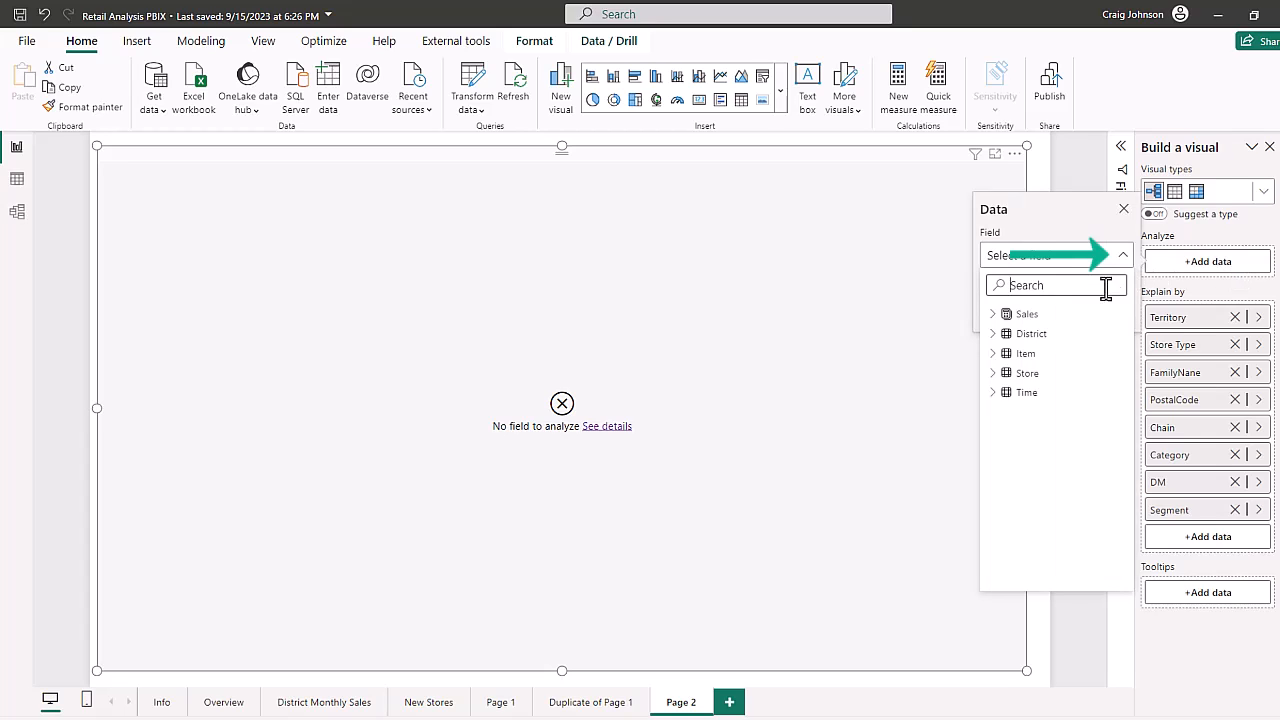
left_click(994, 314)
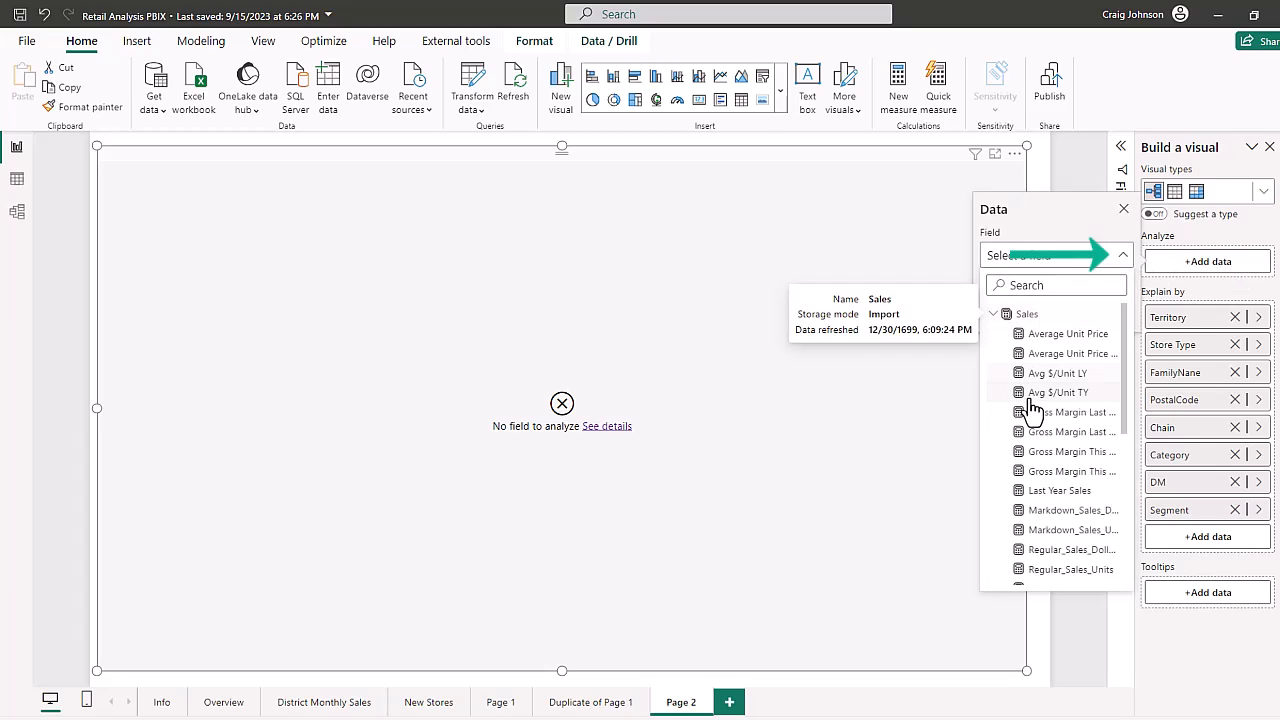
scroll(1030, 400, "down", 5)
scroll(1040, 398, "up", 2)
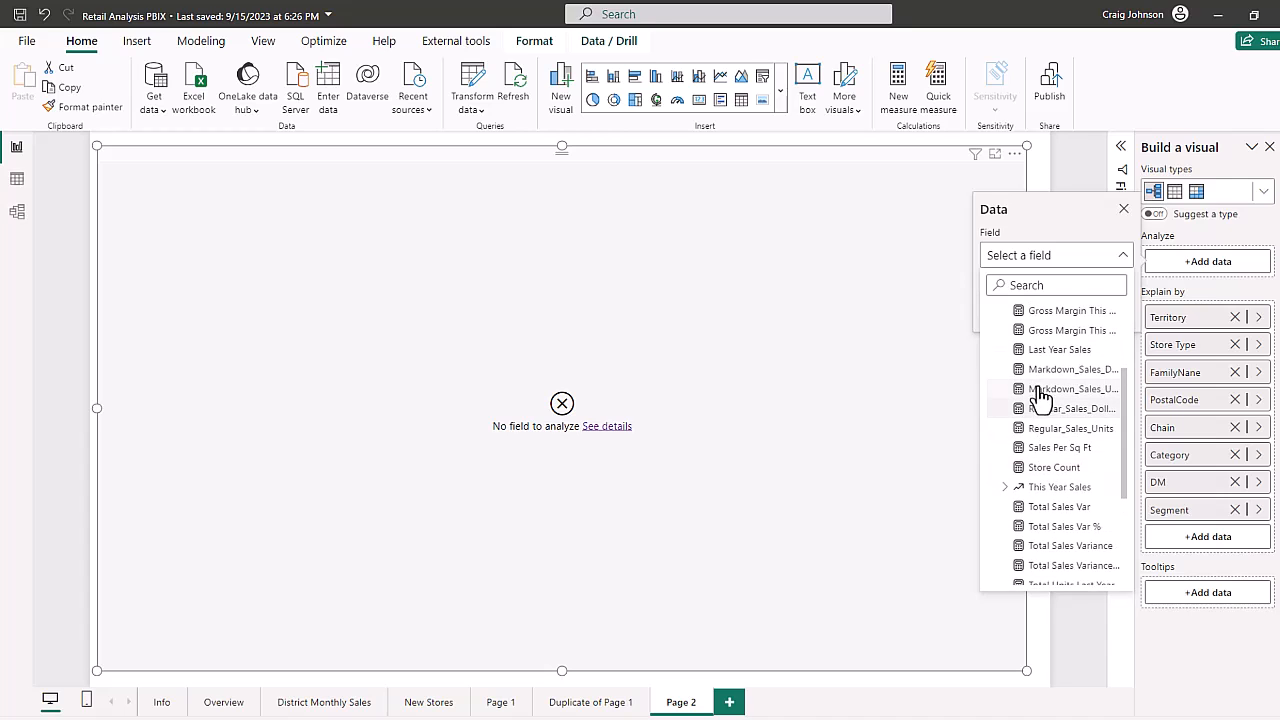
left_click(1052, 350)
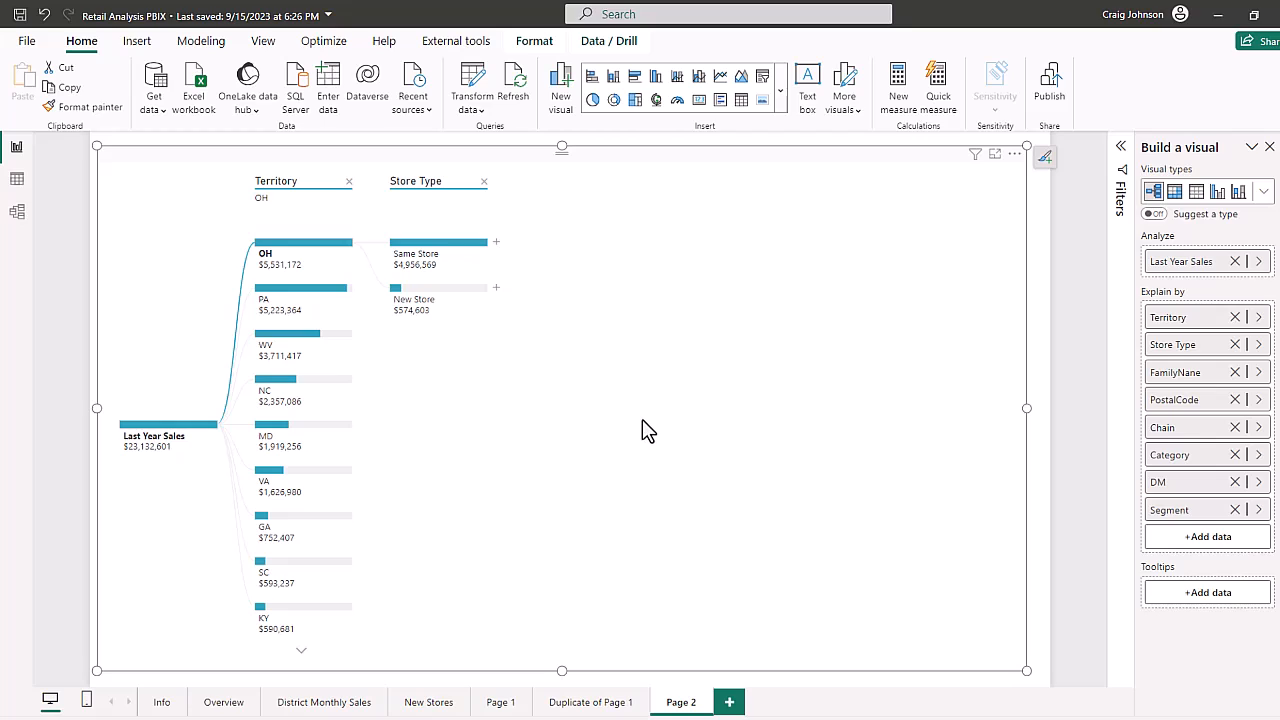
Split the Same Store branch under OH by Segment, and remove that Segment level again.
left_click(496, 243)
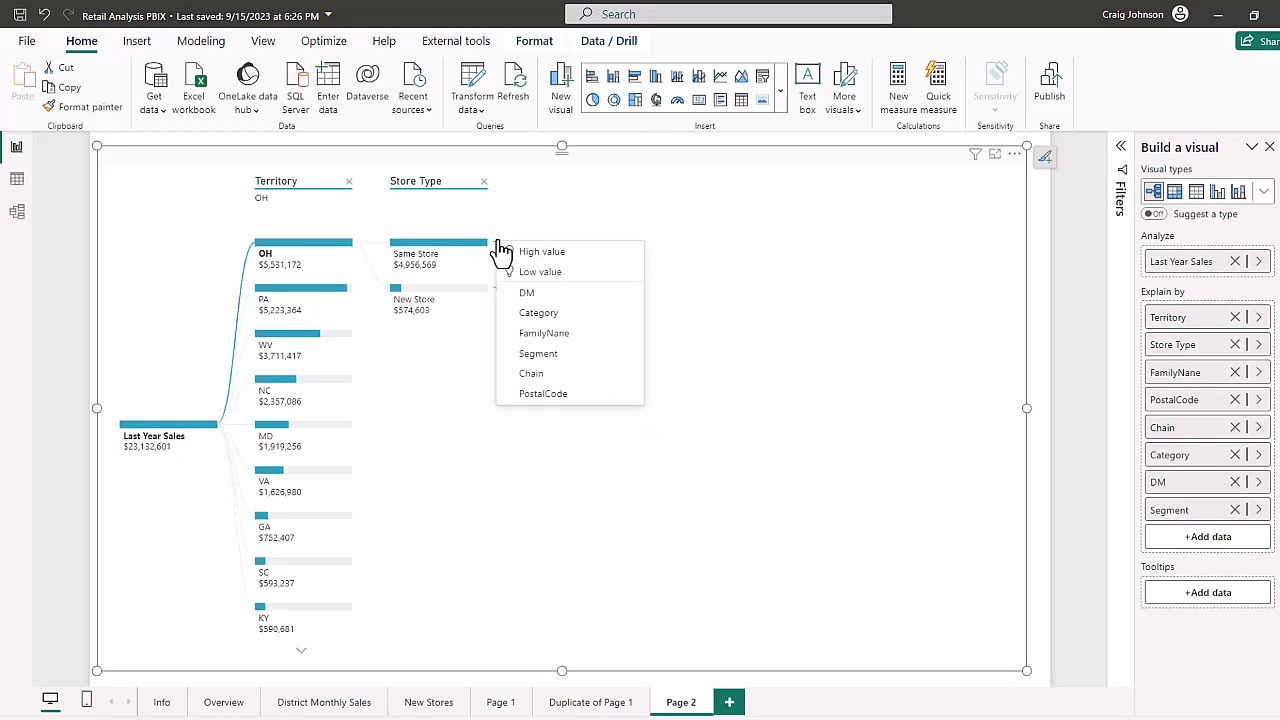
left_click(539, 354)
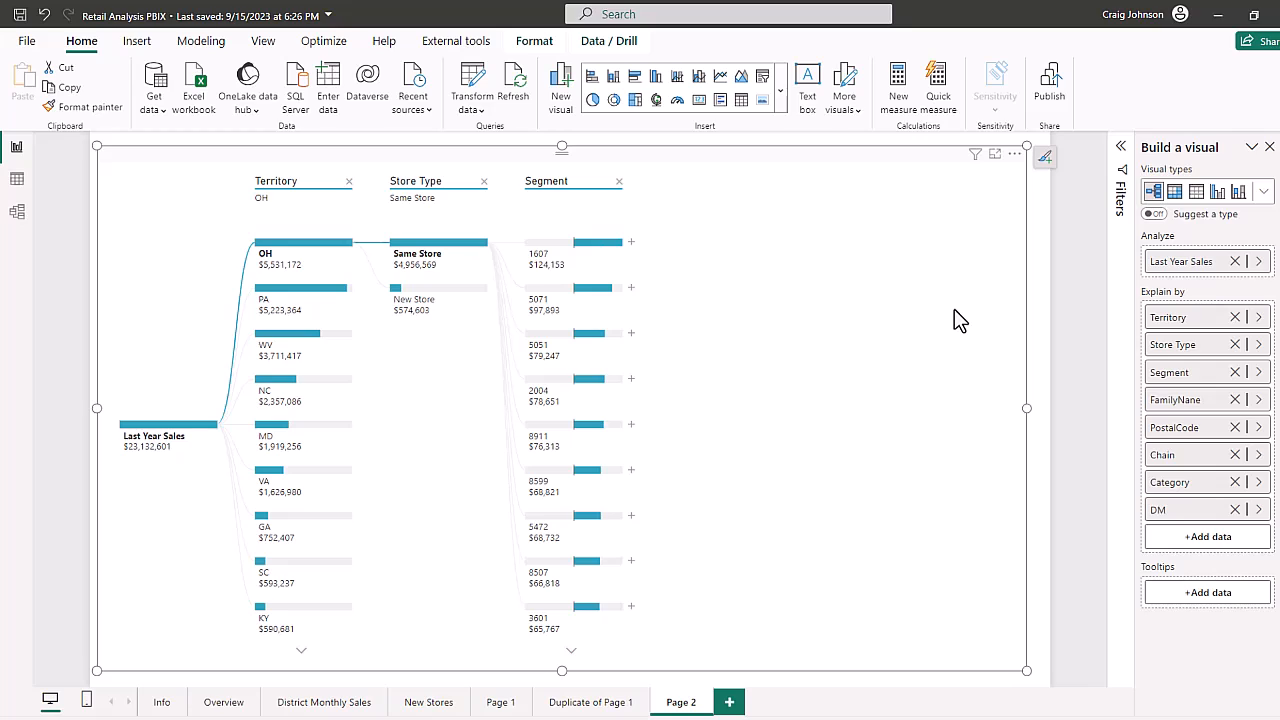
left_click(619, 182)
left_click(620, 183)
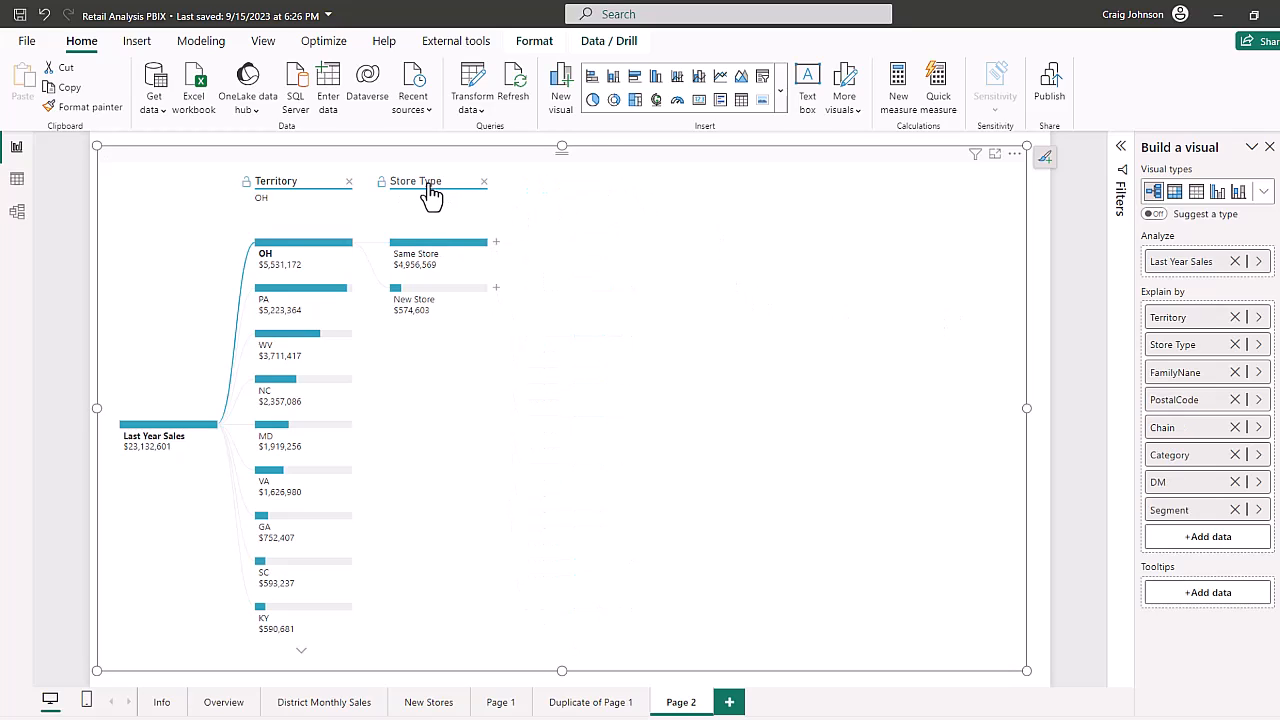
Split the Same Store branch under OH by PostalCode.
left_click(496, 243)
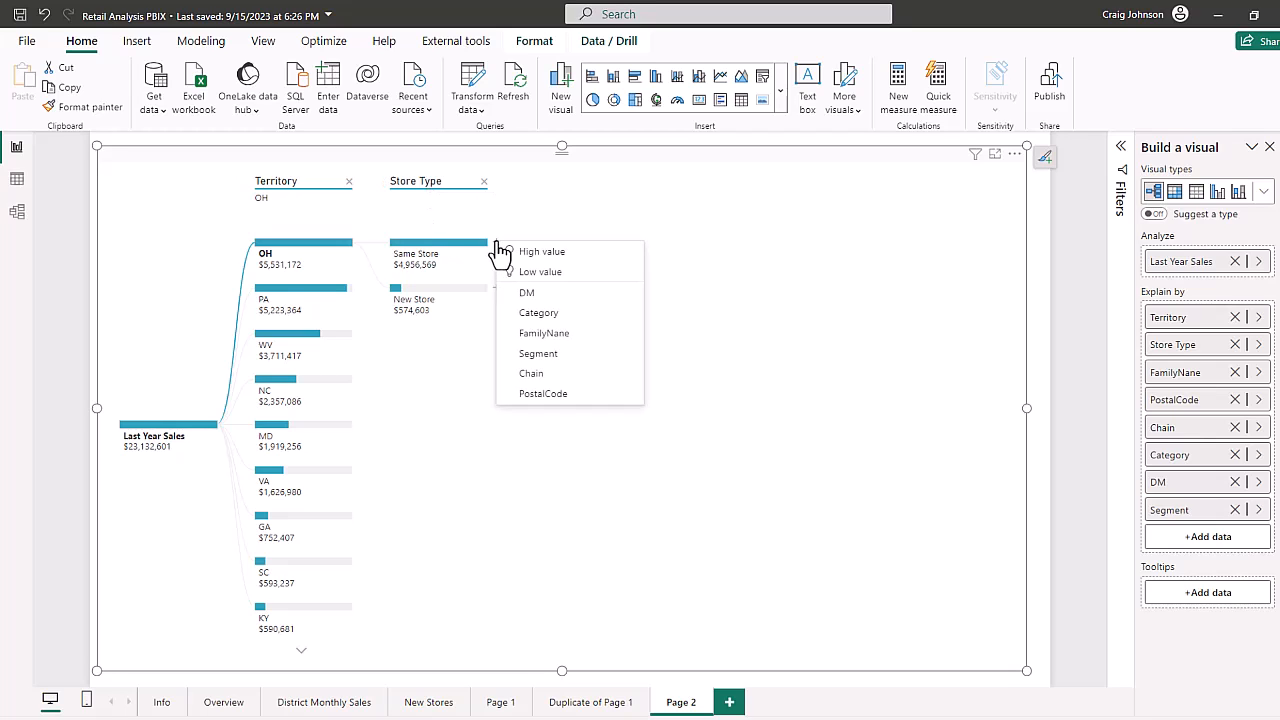
left_click(536, 394)
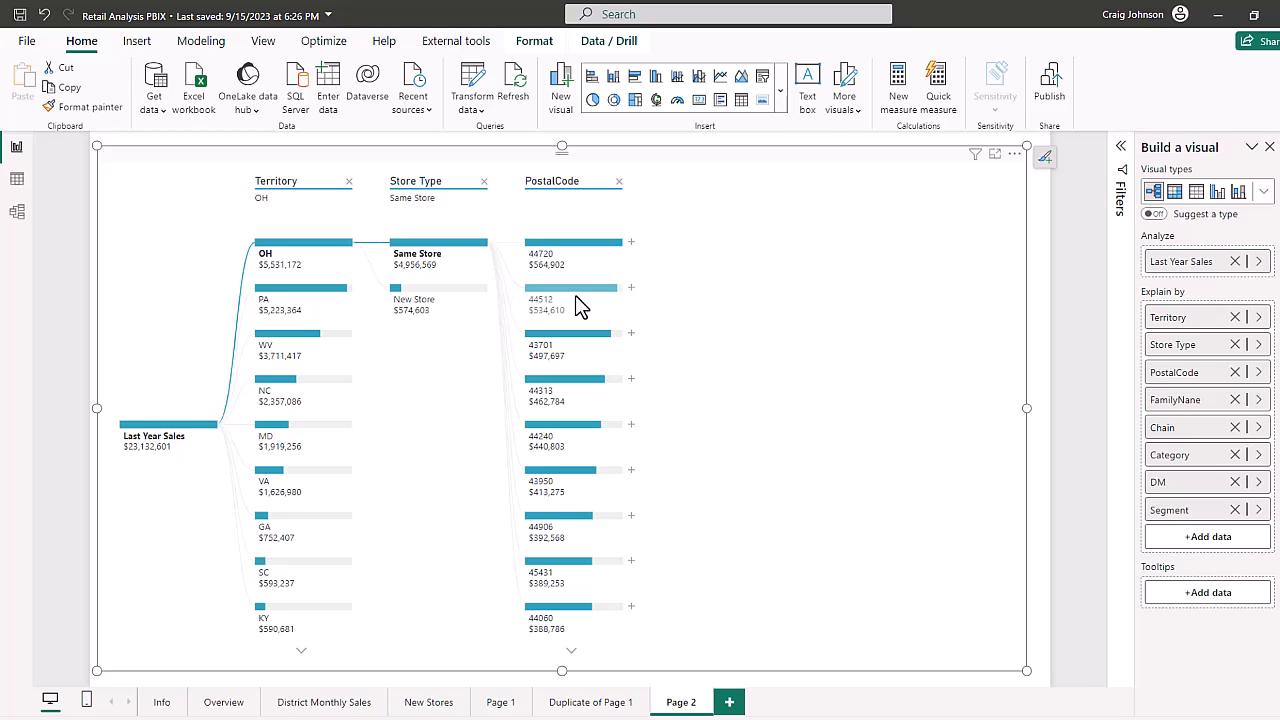
mouse_move(577, 303)
Replace the decomposition tree's Analyze field with This Year Sales from the Sales table.
left_click(1235, 262)
left_click(1215, 262)
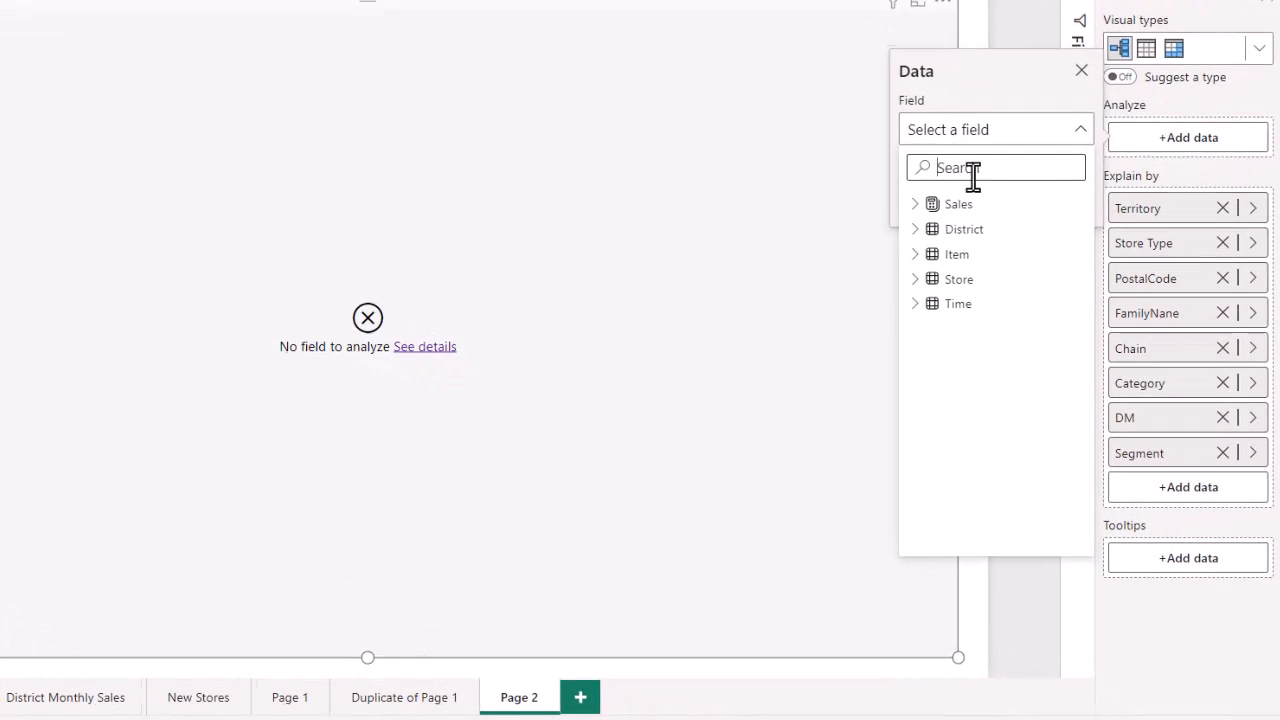
left_click(978, 293)
scroll(965, 300, "down", 3)
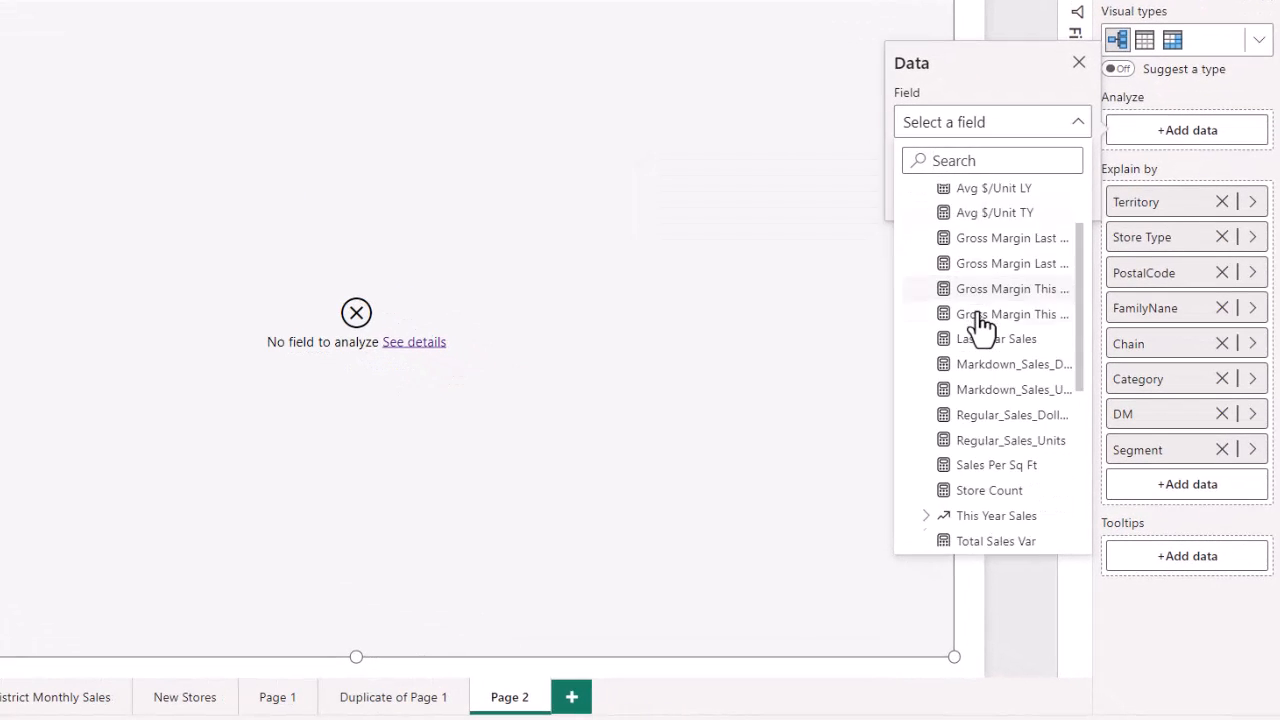
left_click(927, 421)
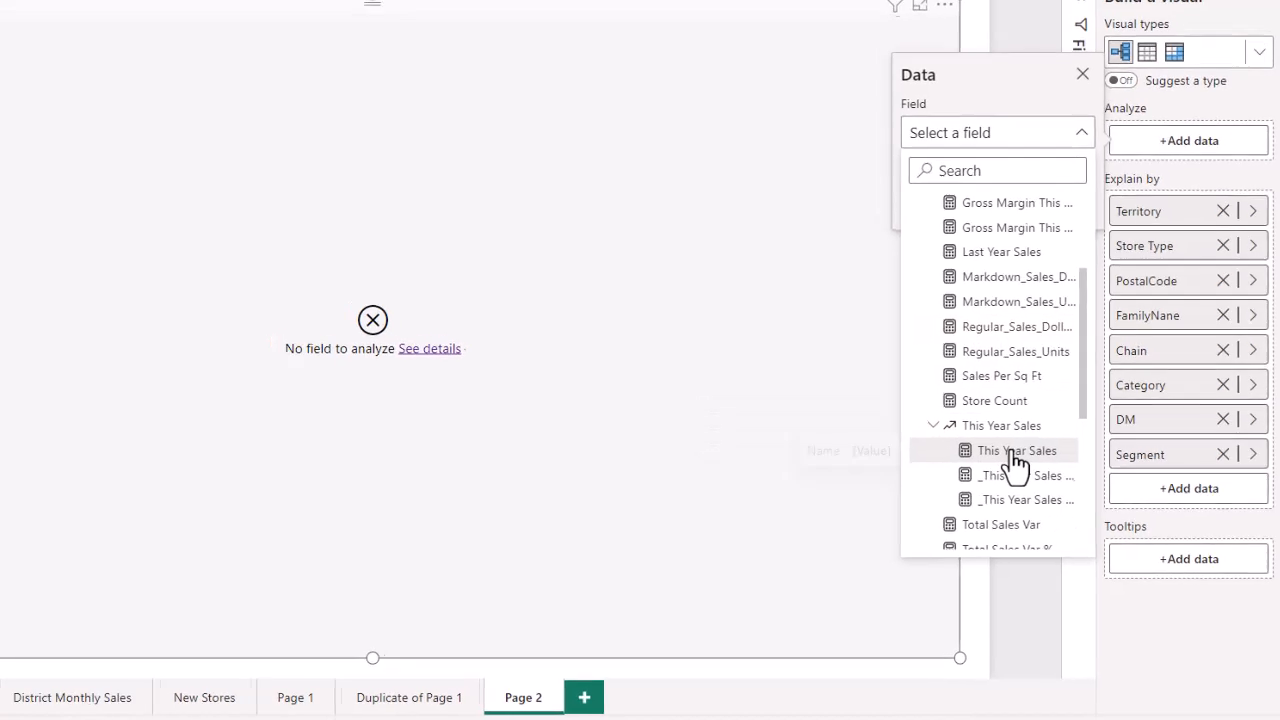
left_click(1016, 451)
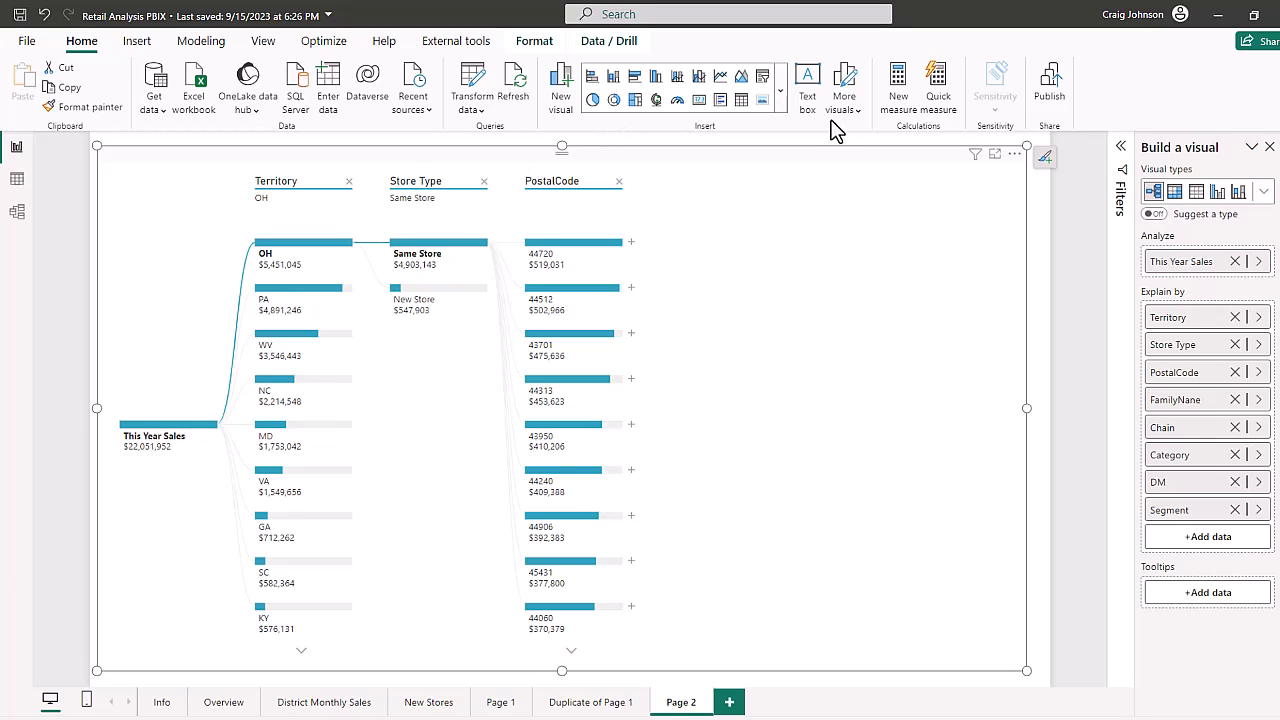
Open the full gallery of visuals and look at the AI visuals group.
left_click(785, 102)
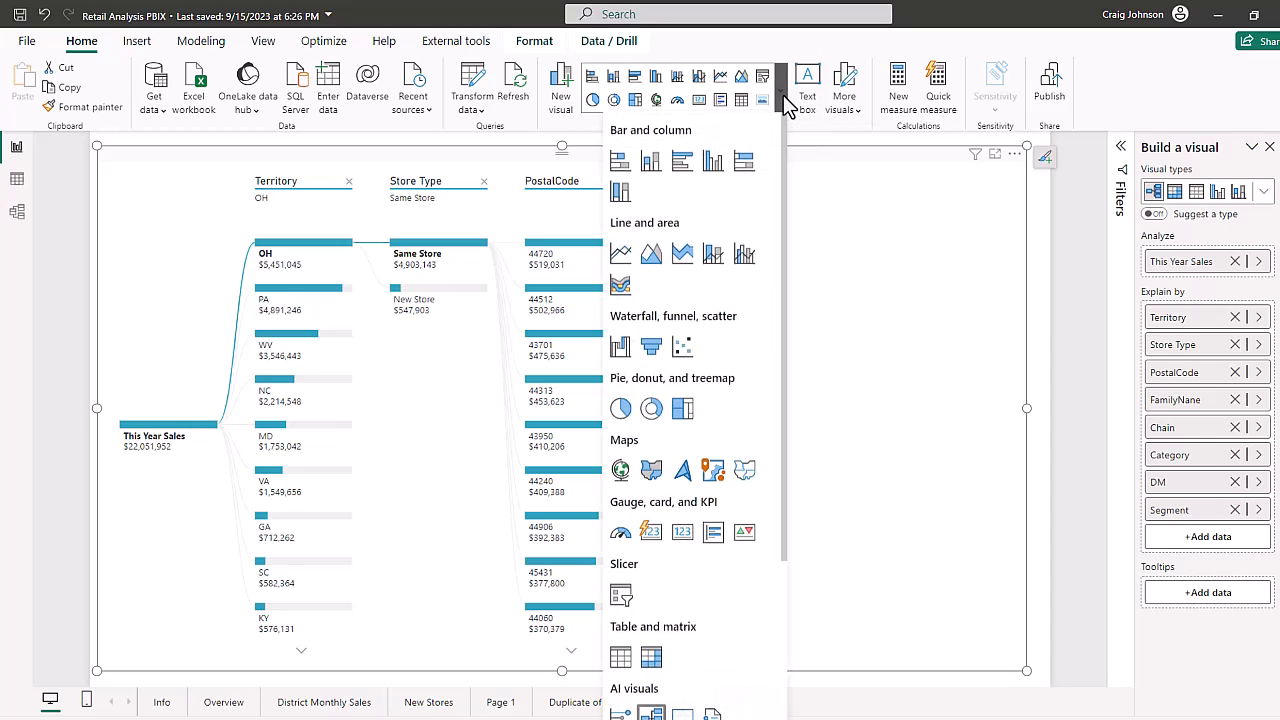
scroll(771, 382, "down", 3)
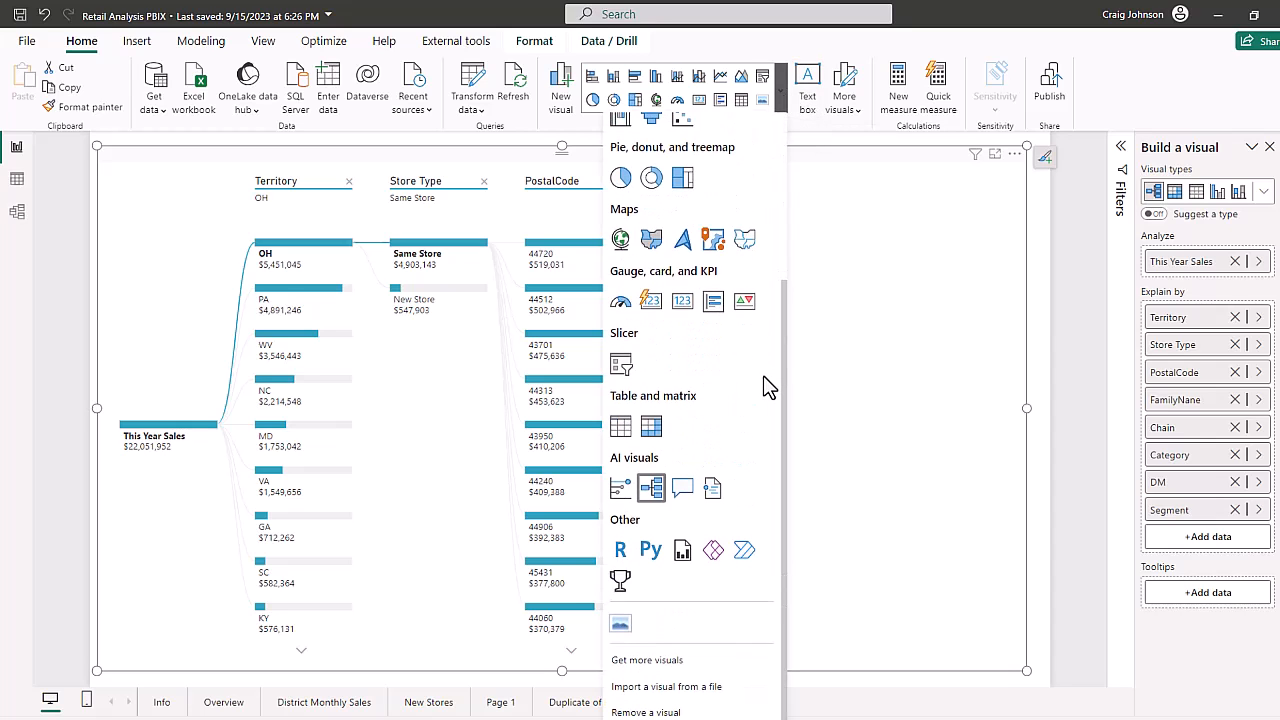